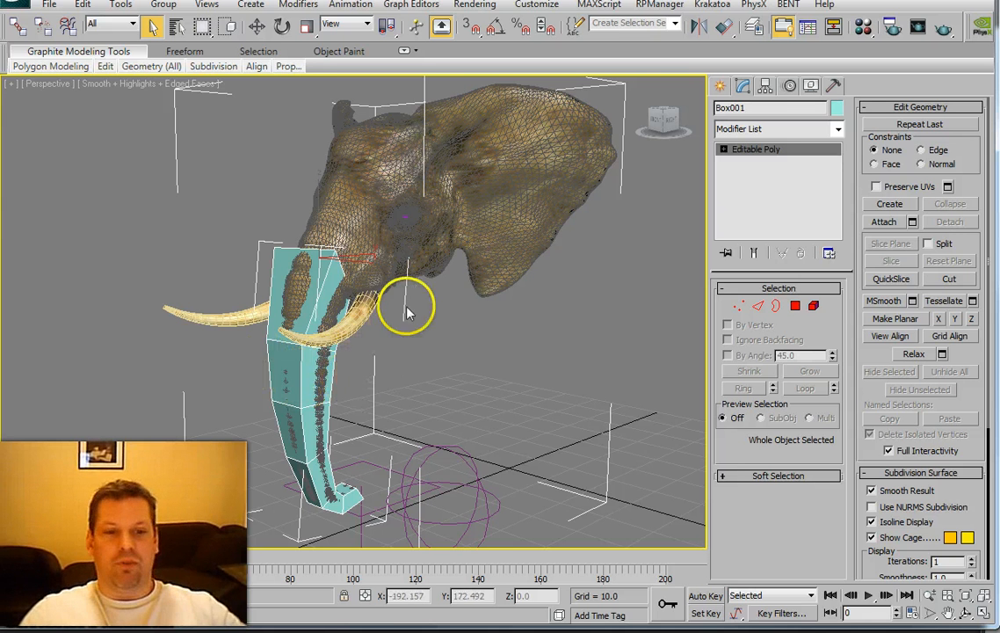
Hide the low-poly box that encloses the elephant's trunk
middle_drag(390, 360, 409, 351)
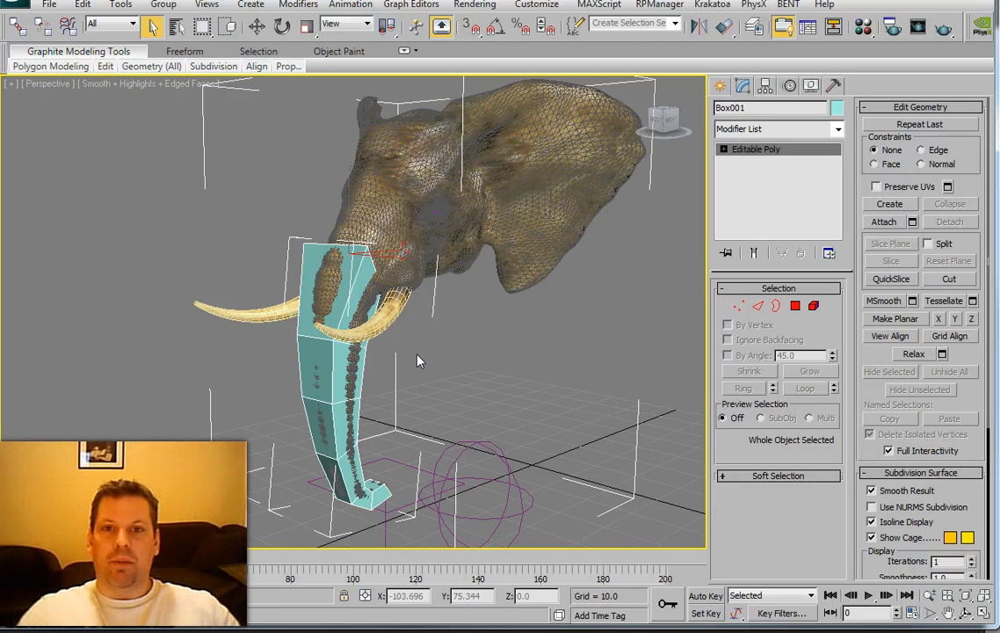
click(518, 343)
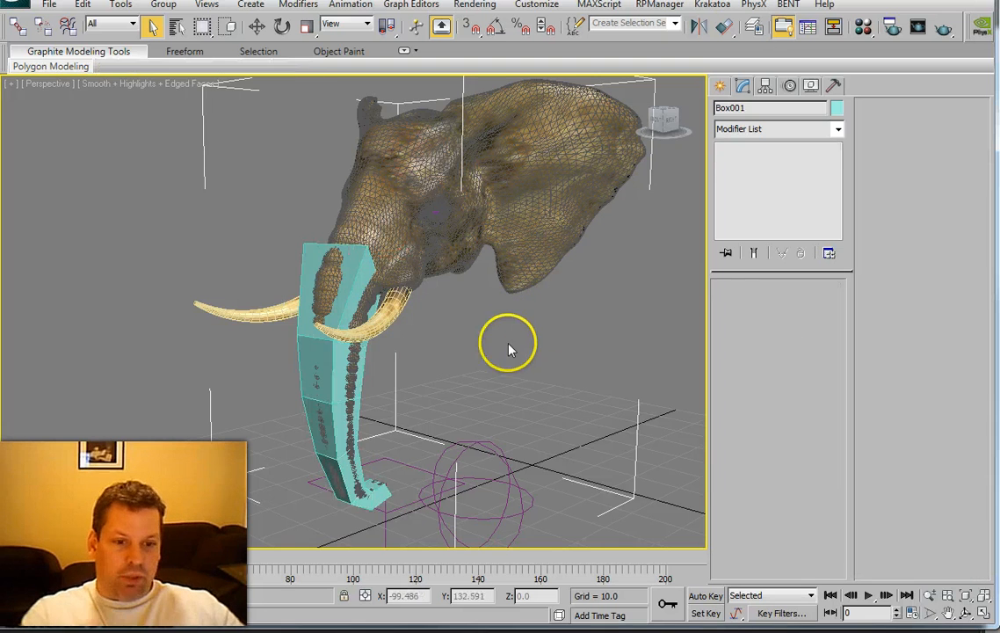
click(354, 274)
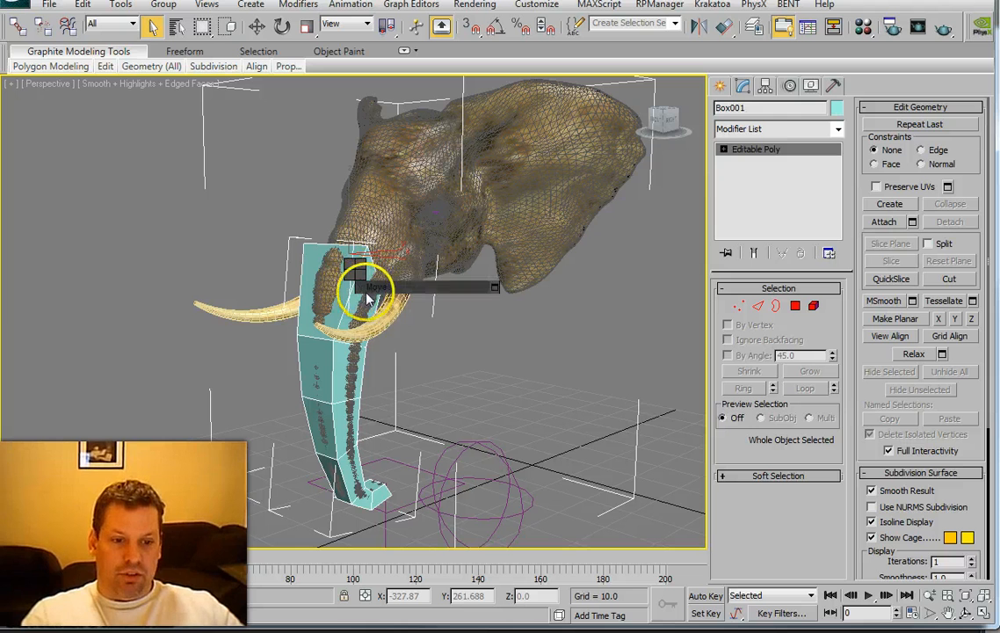
right_click(367, 299)
click(295, 338)
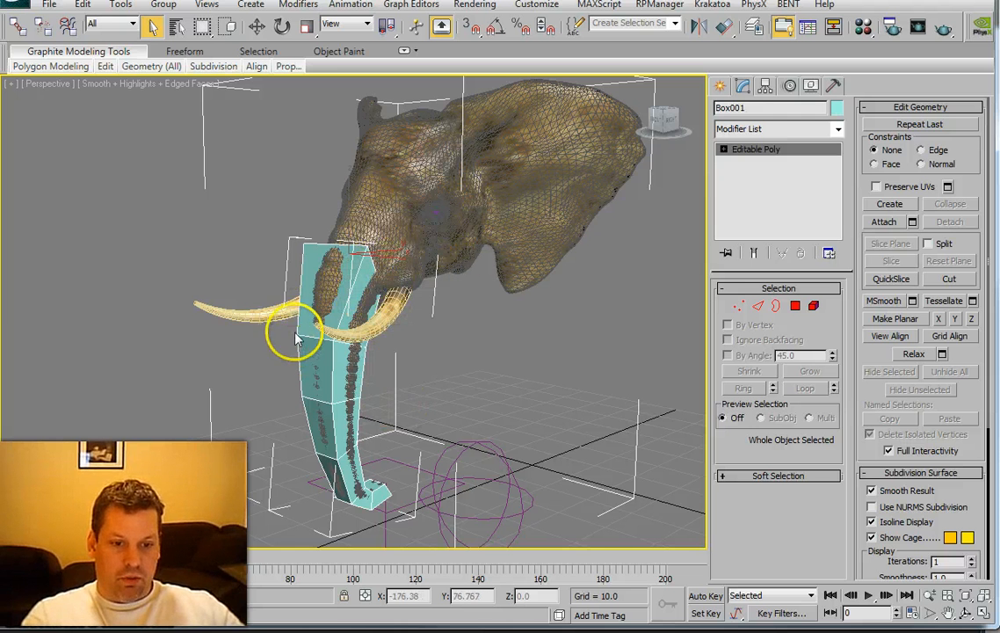
right_click(295, 338)
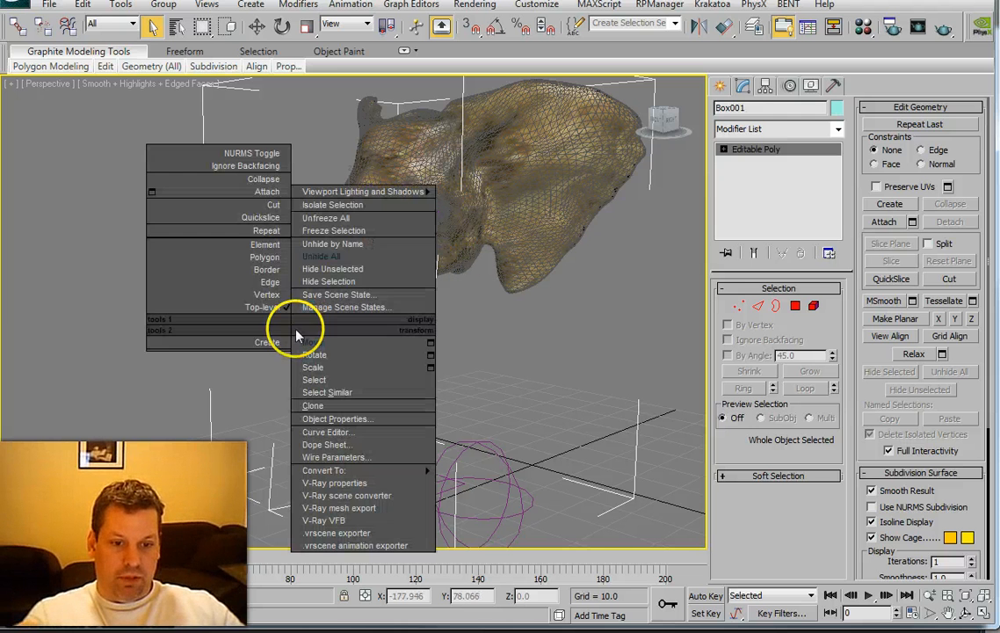
click(326, 284)
Select the elephant head and examine its mesh and Skin Wrap setup with edged faces turned on and off
click(359, 254)
key(F4)
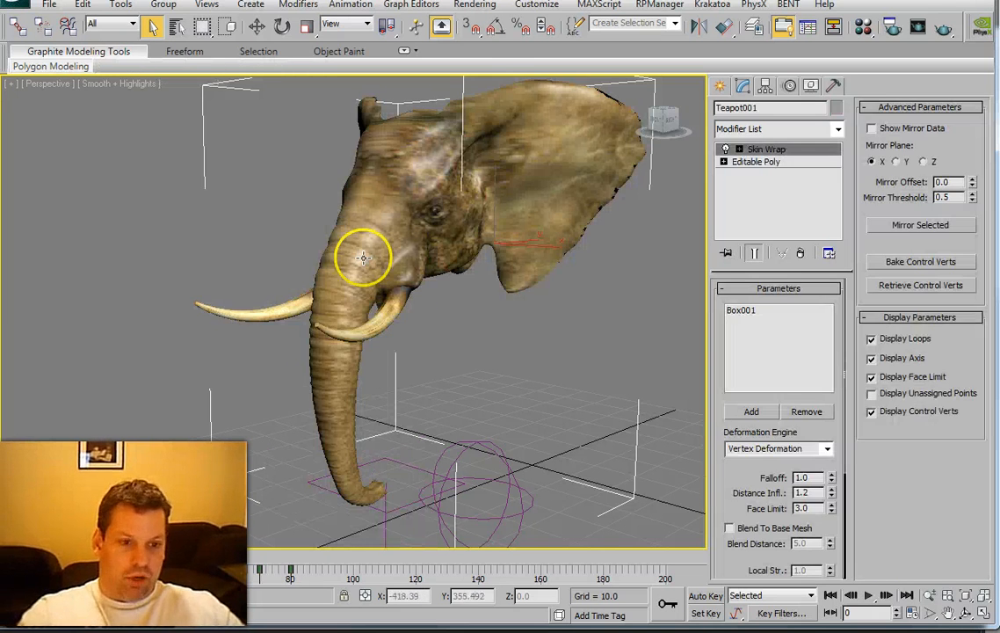
alt+middle_drag(363, 256, 450, 294)
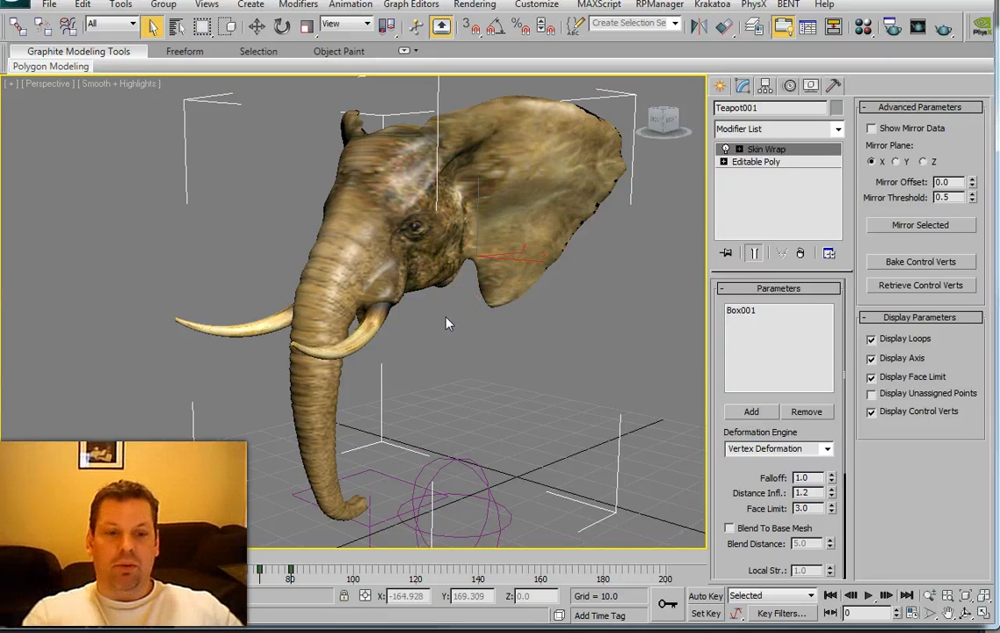
click(358, 301)
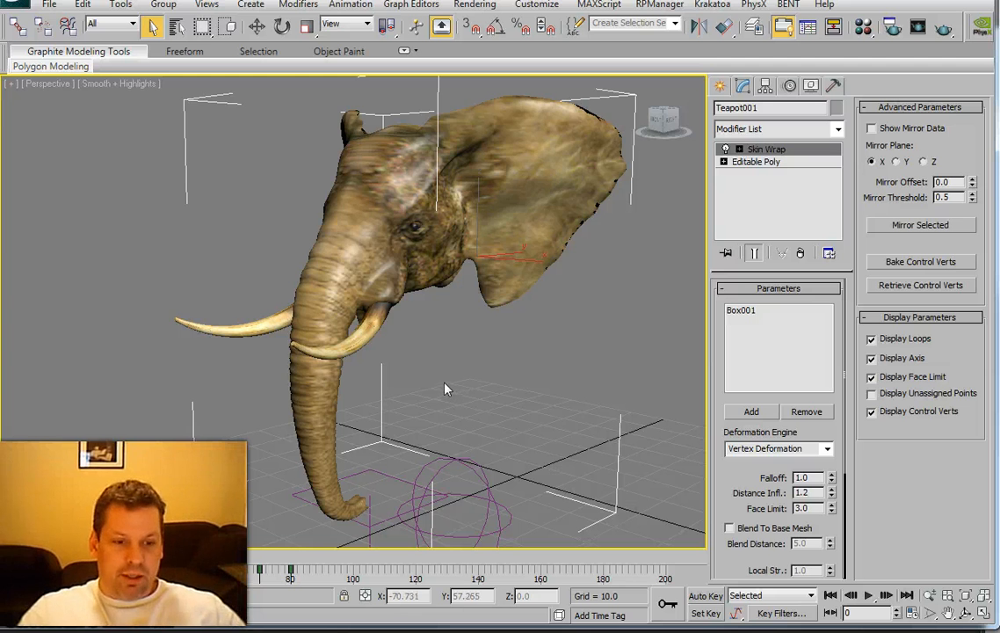
key(F4)
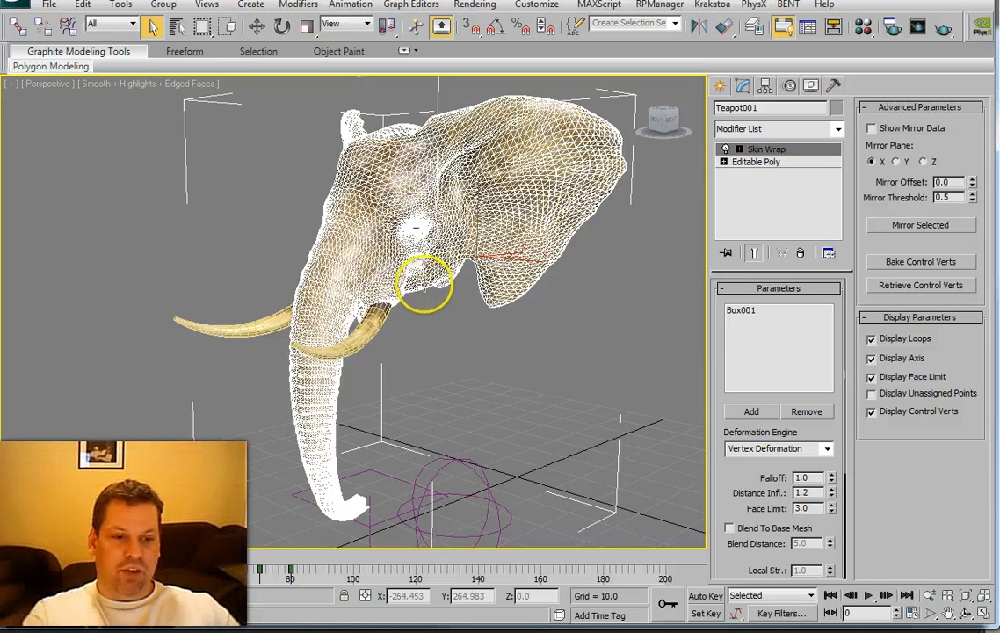
middle_drag(413, 264, 417, 271)
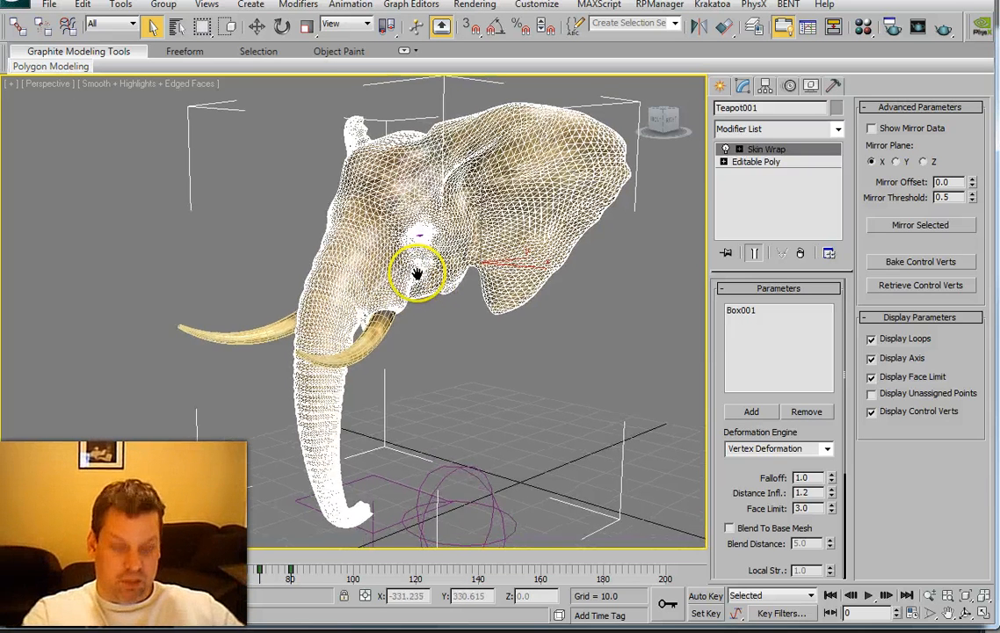
key(F4)
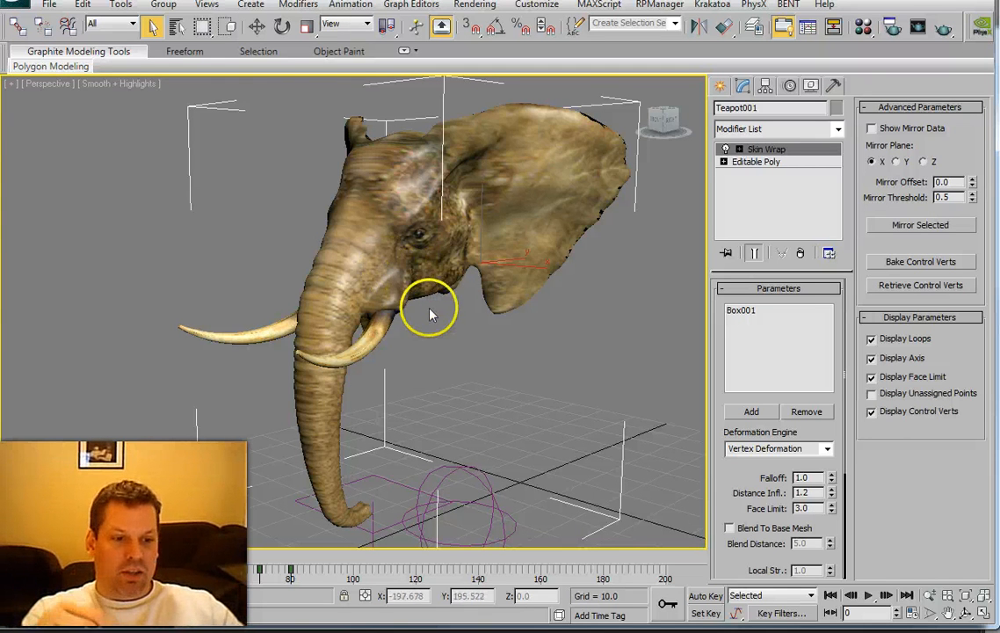
Unhide all objects to bring back the box around the trunk
right_click(424, 230)
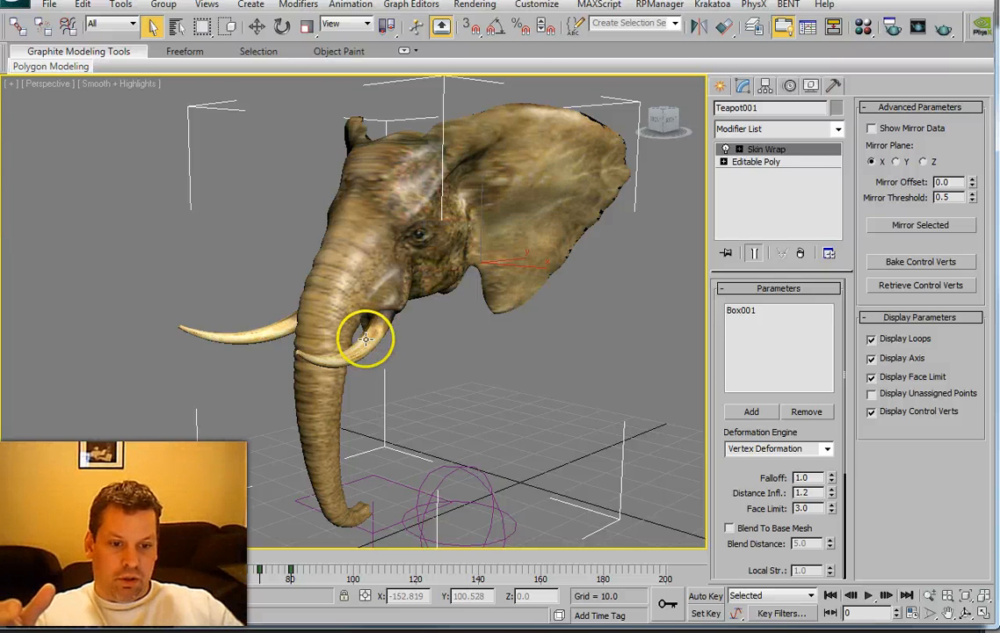
right_click(364, 334)
click(400, 280)
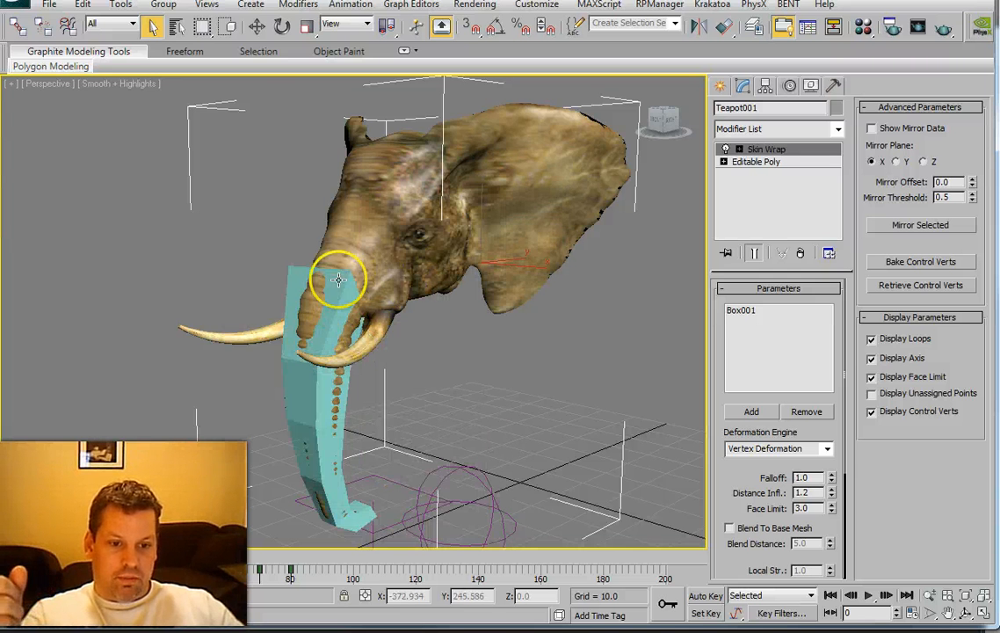
Select the box around the trunk and activate the Move tool
click(298, 277)
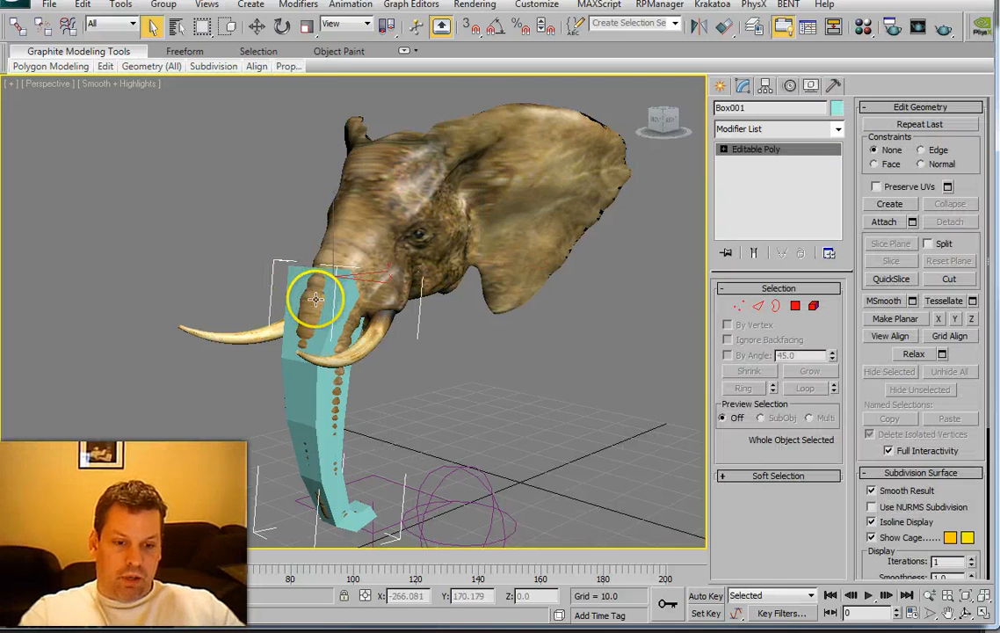
right_click(290, 280)
click(353, 304)
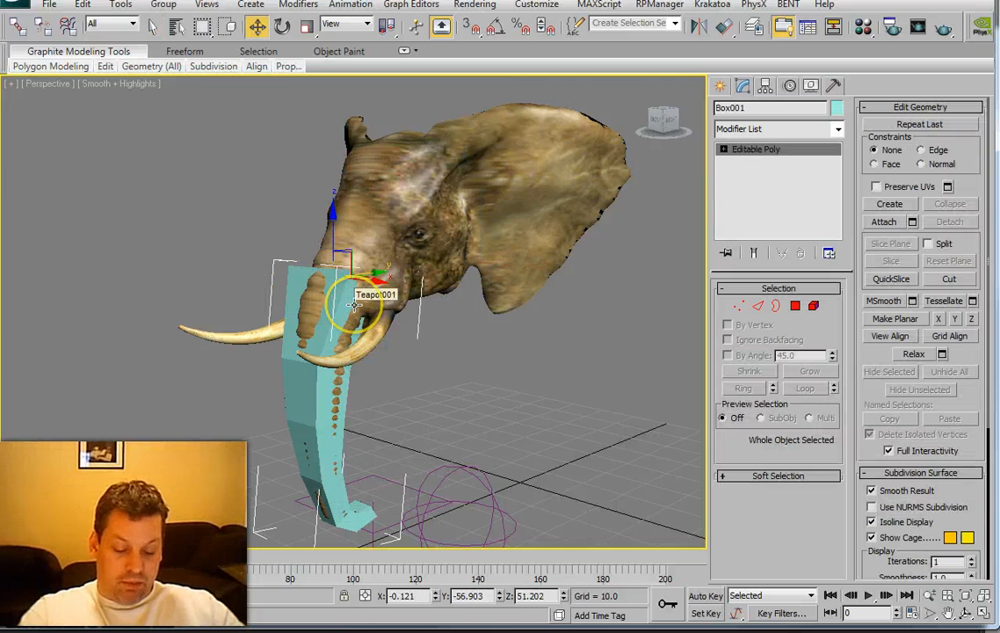
Turn off the selection brackets and show edged faces in the perspective viewport
drag(183, 174, 480, 379)
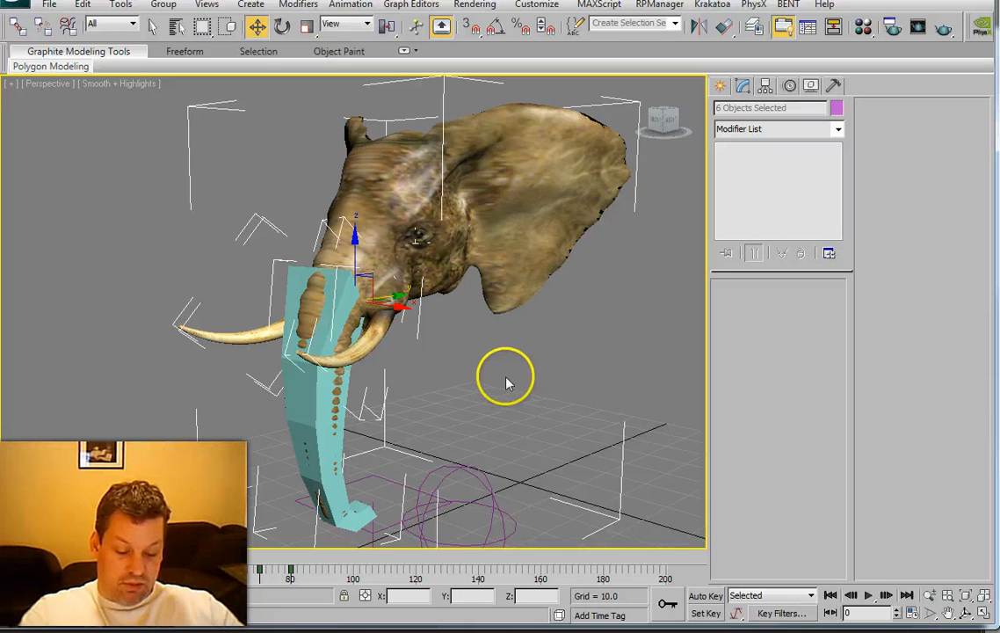
key(j)
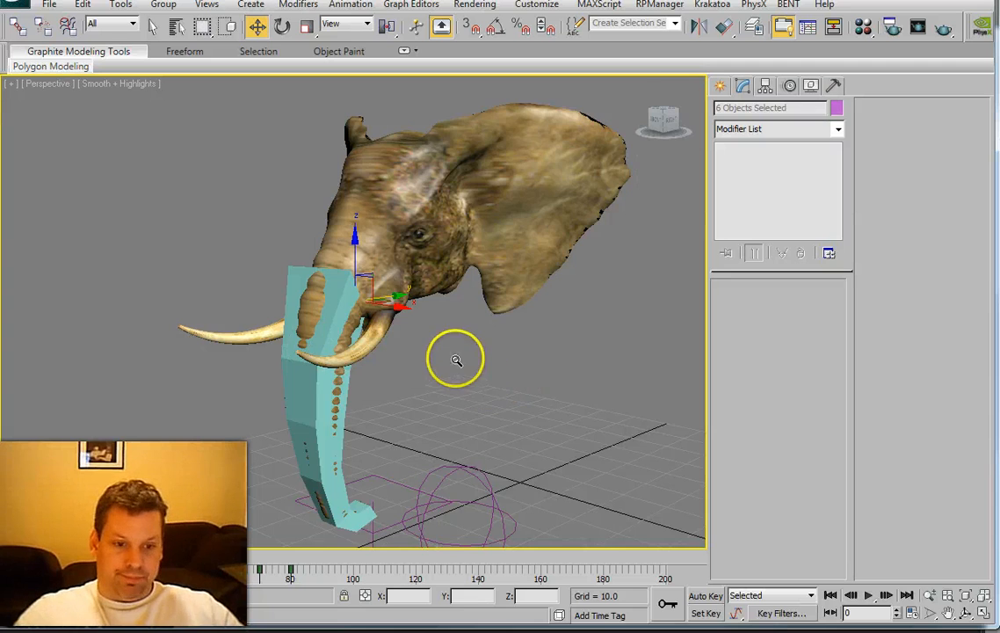
scroll(455, 352, up, 3)
key(F4)
Apply a Flex modifier to the low-poly box around the trunk
click(270, 261)
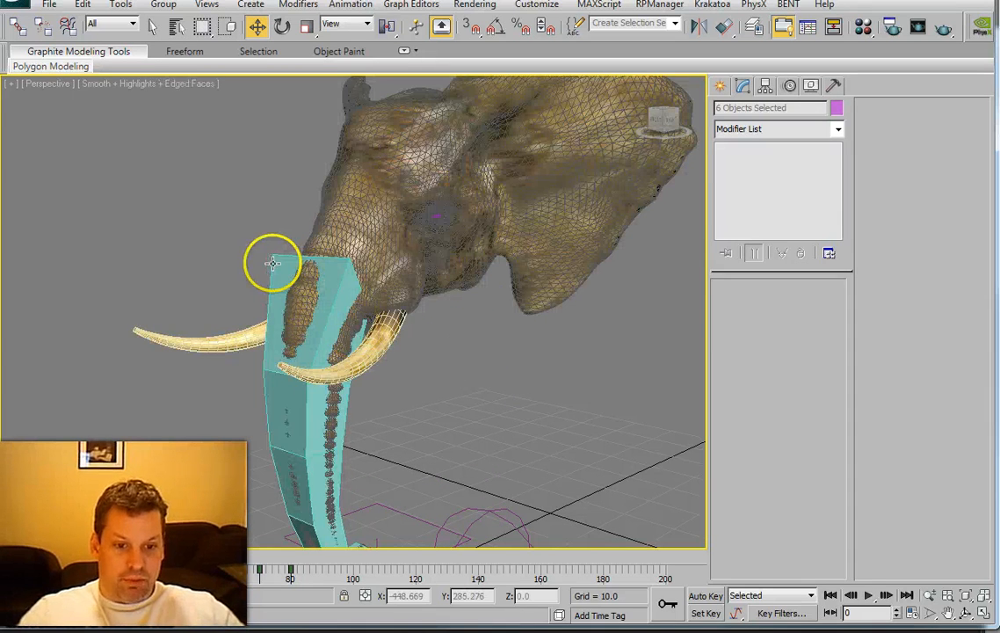
alt+middle_drag(348, 273, 429, 252)
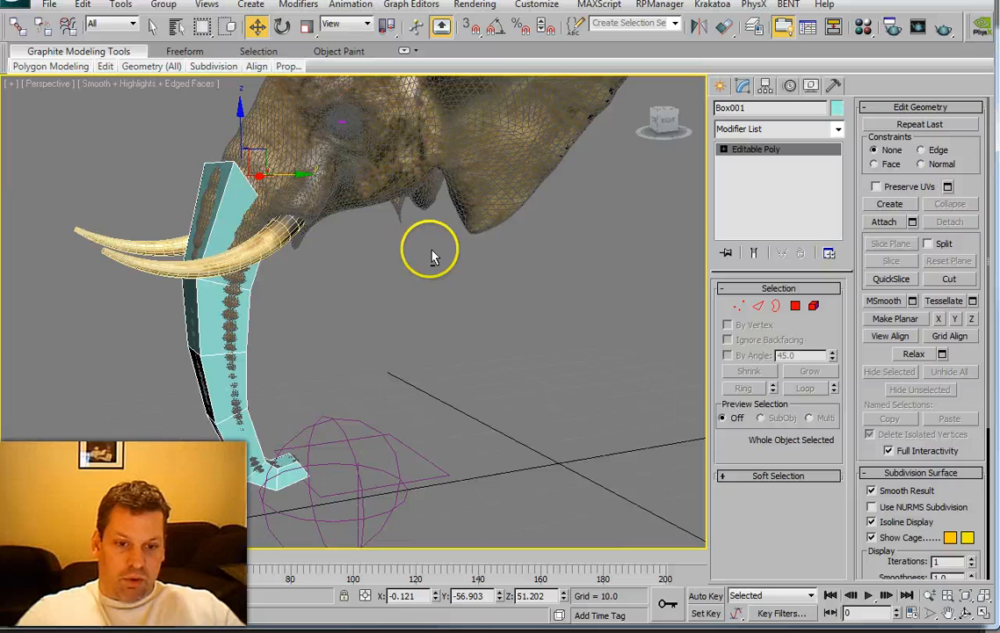
alt+middle_drag(363, 270, 419, 270)
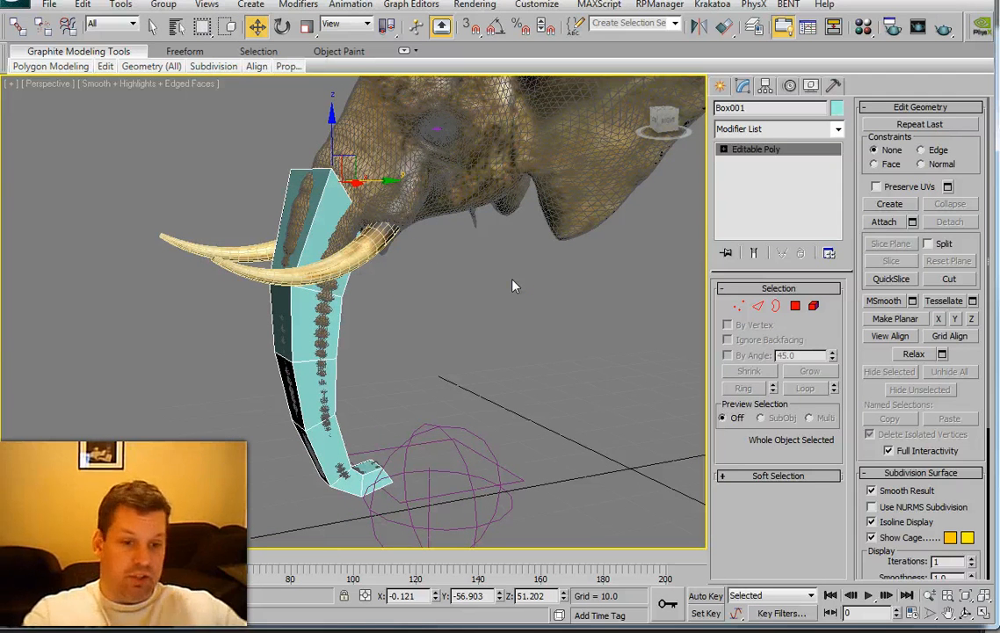
click(837, 129)
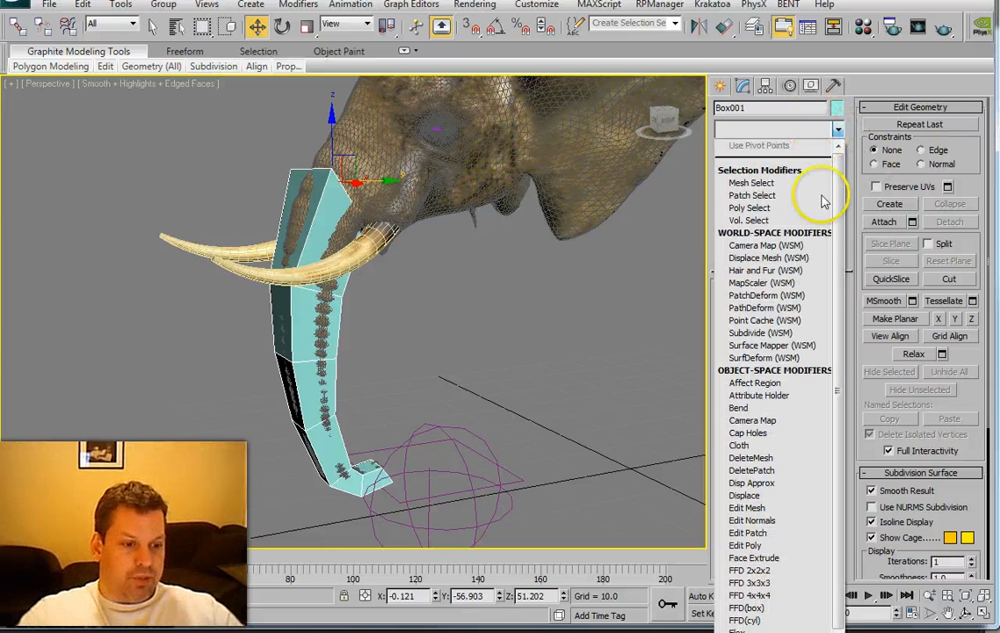
scroll(810, 220, down, 11)
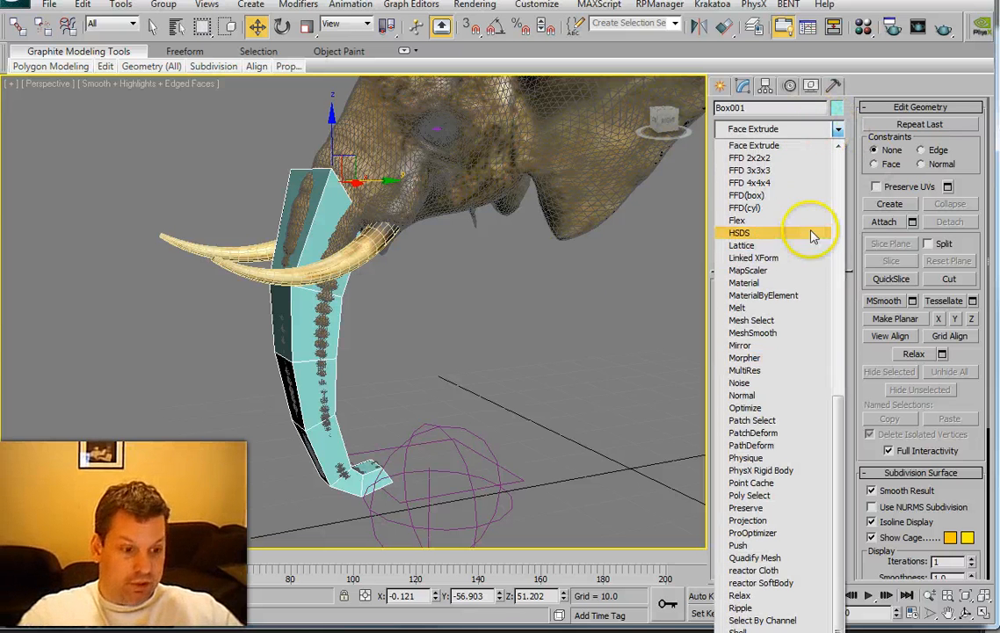
click(746, 221)
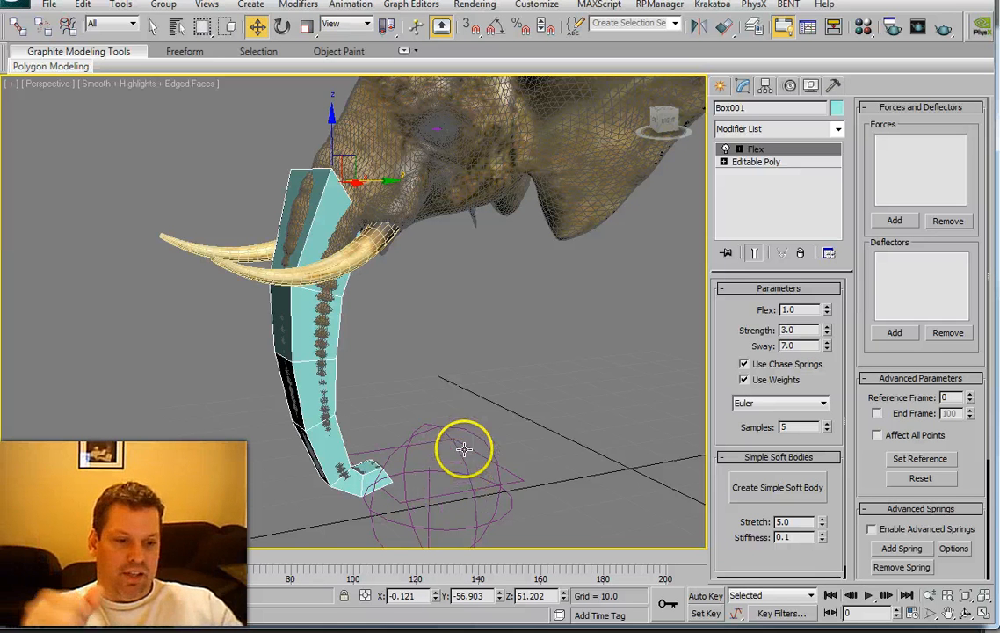
Preview the animation with Flex's chase springs and weights enabled, and return to frame 0
click(775, 366)
click(774, 380)
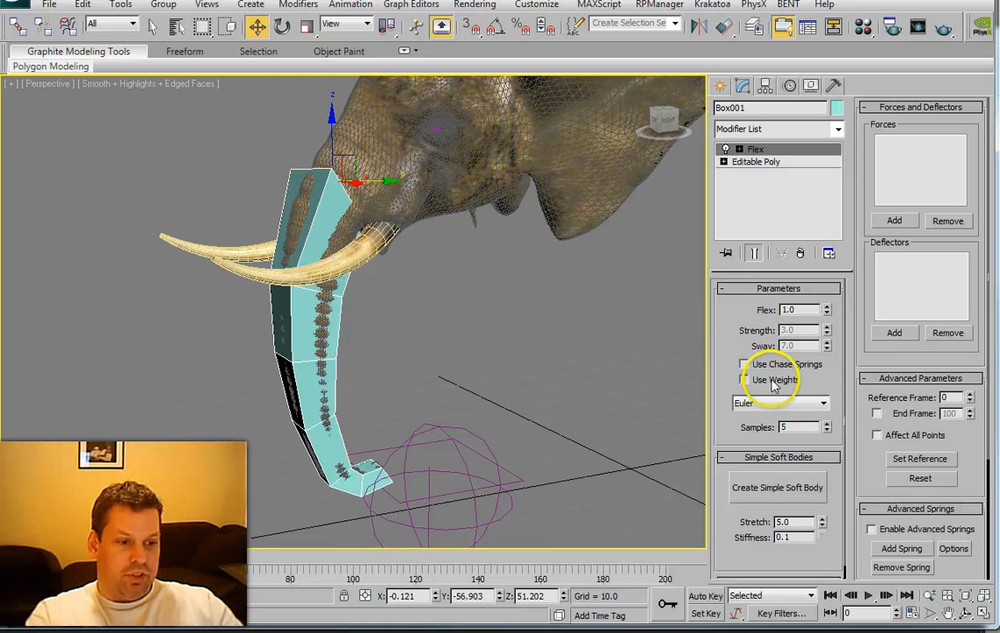
click(773, 381)
click(776, 365)
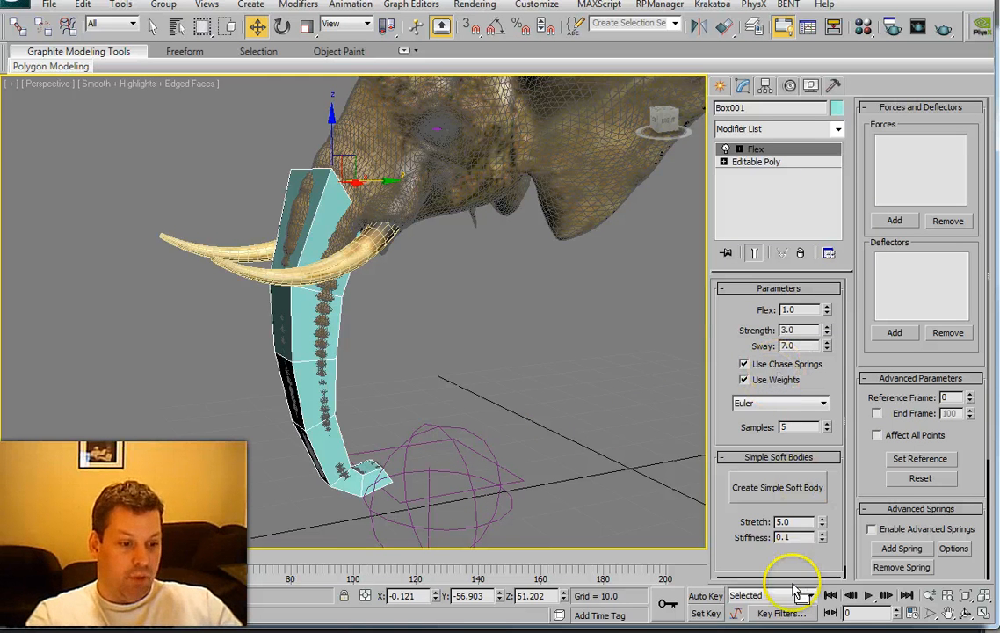
click(868, 596)
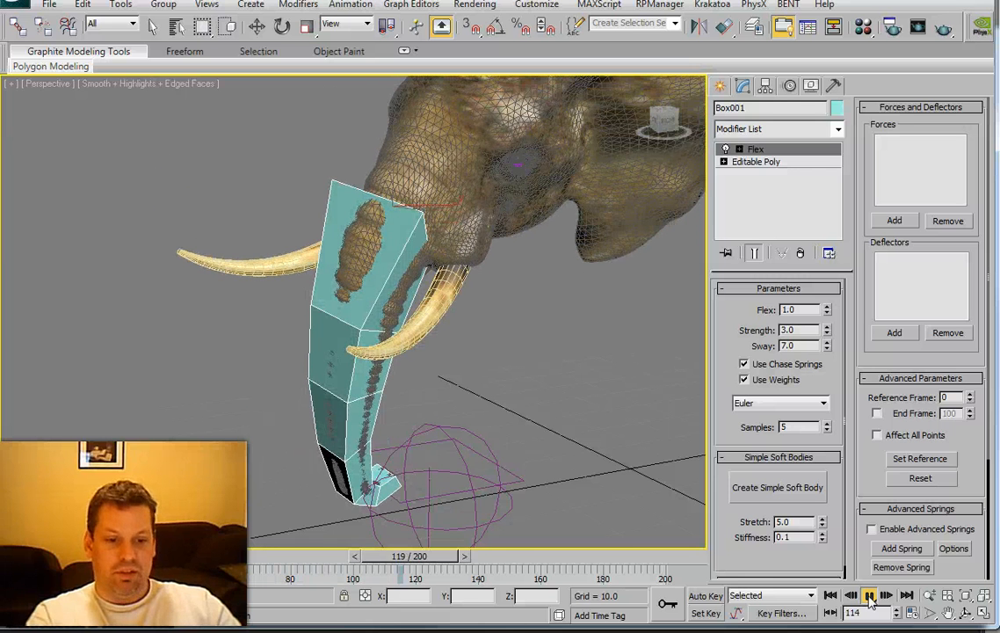
click(831, 596)
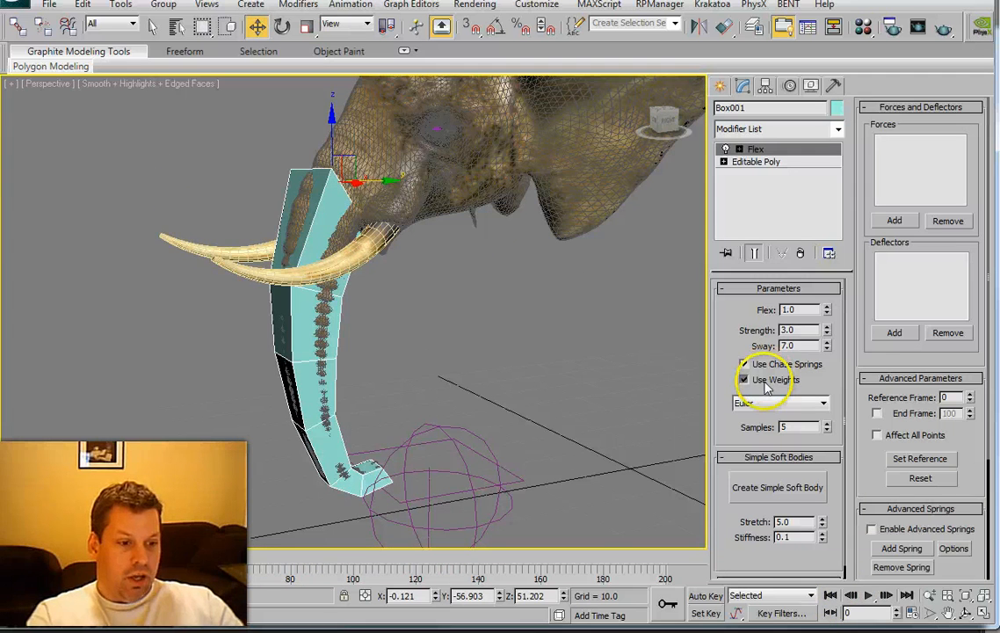
Disable Use Chase Springs and Use Weights in the box's Flex modifier
click(767, 382)
click(766, 363)
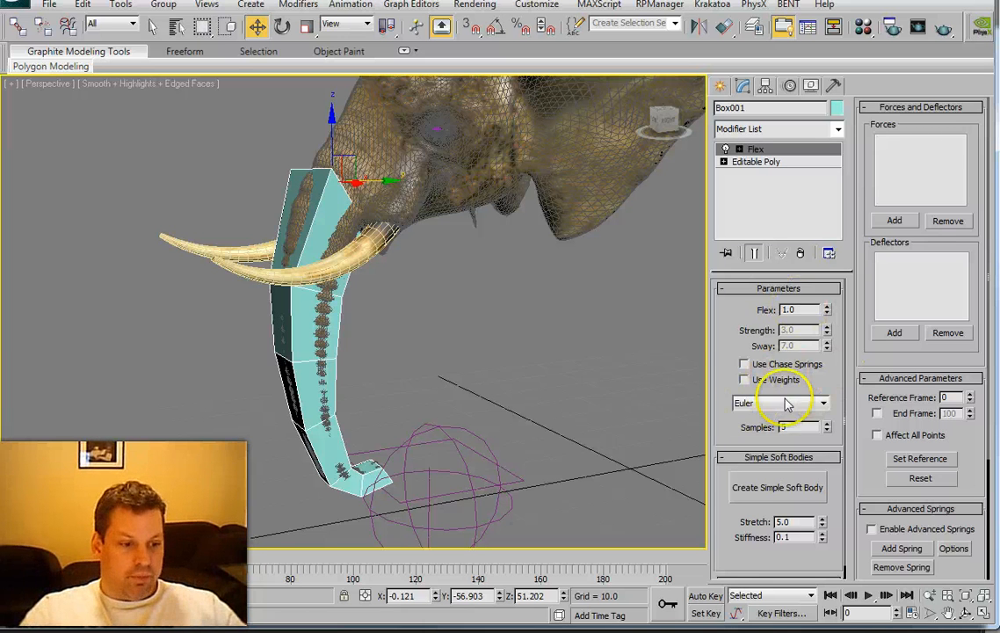
scroll(736, 339, down, 1)
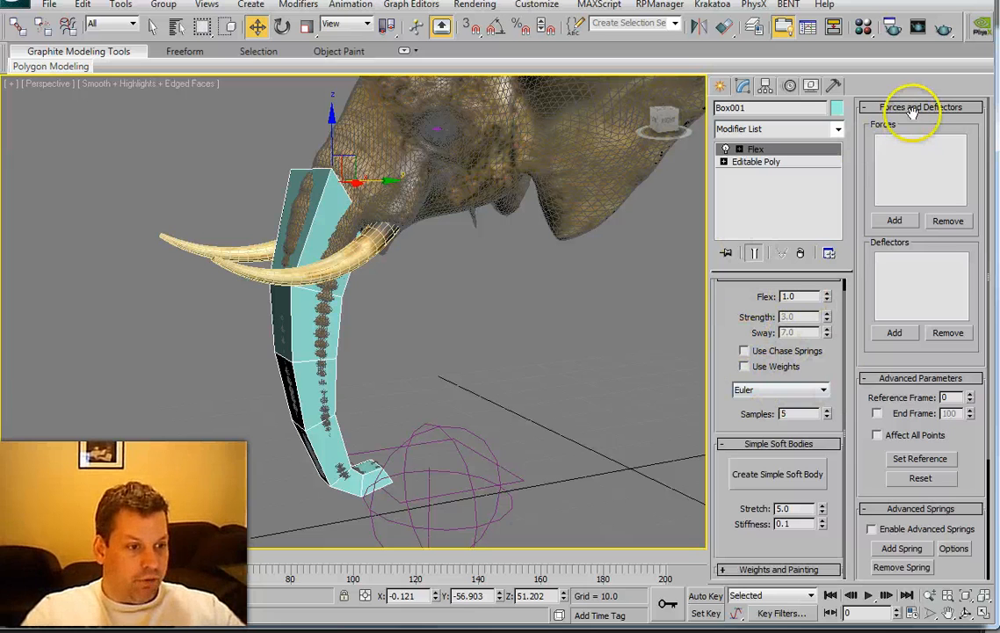
Enter the Weights & Springs sub-object level of Flex and enable Show Springs
scroll(919, 100, down, 5)
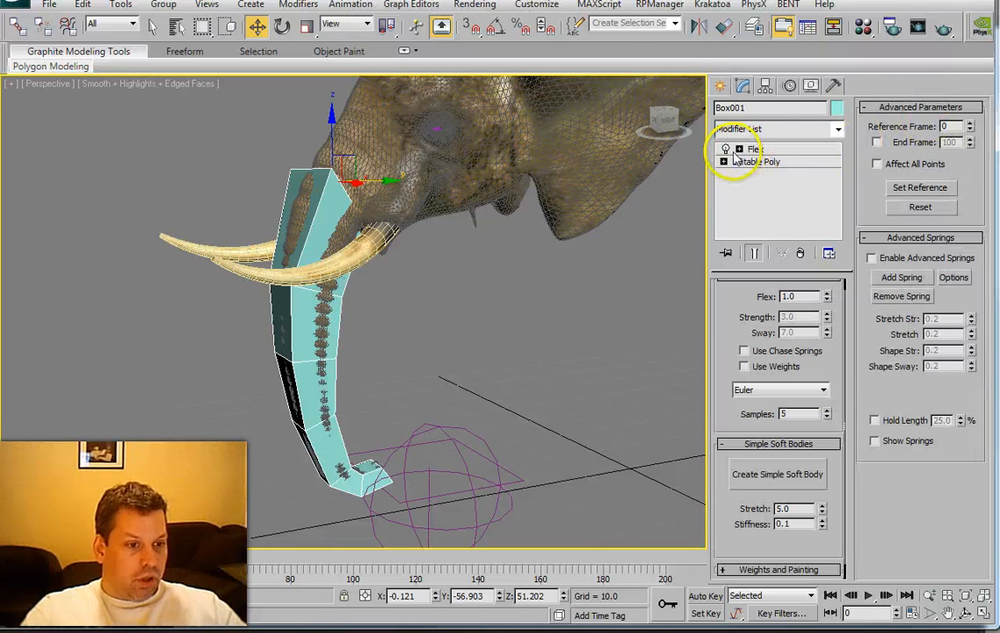
click(743, 151)
click(739, 149)
click(813, 186)
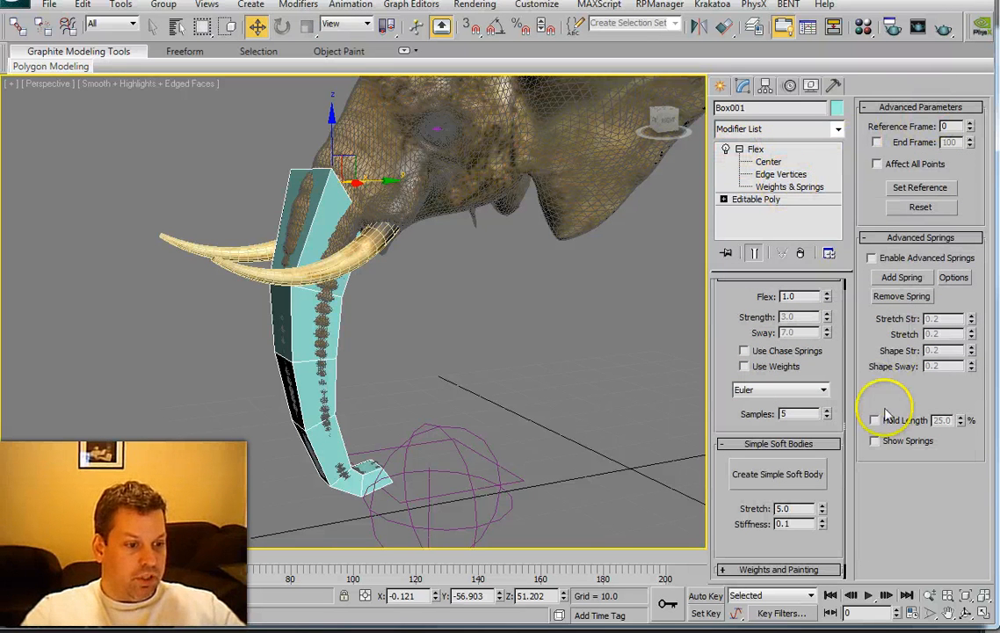
click(903, 446)
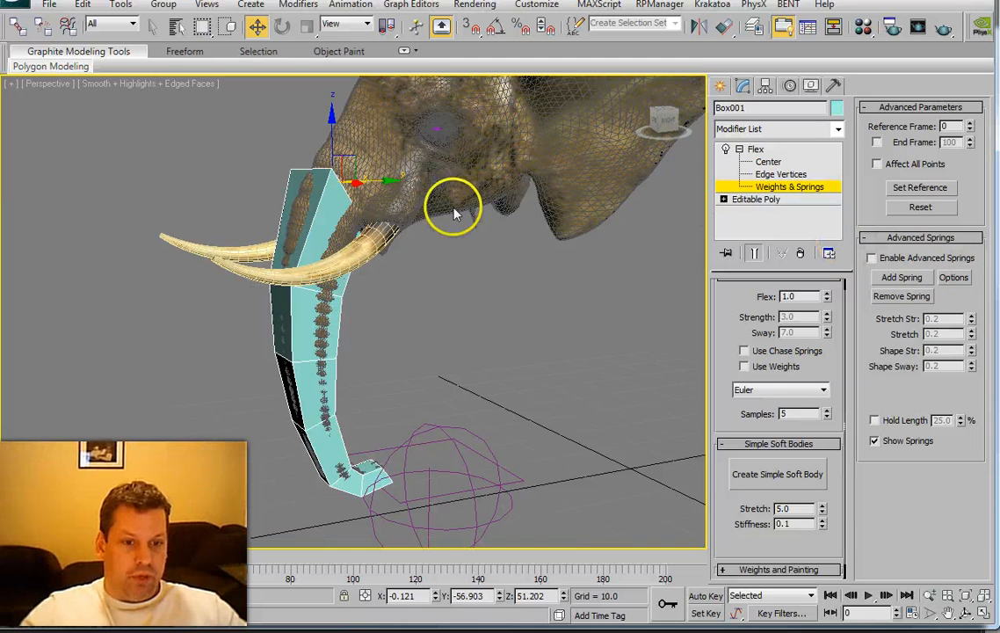
Create a simple soft body on the trunk box with a vertex influence radius of 50.0, and inspect its springs
click(790, 480)
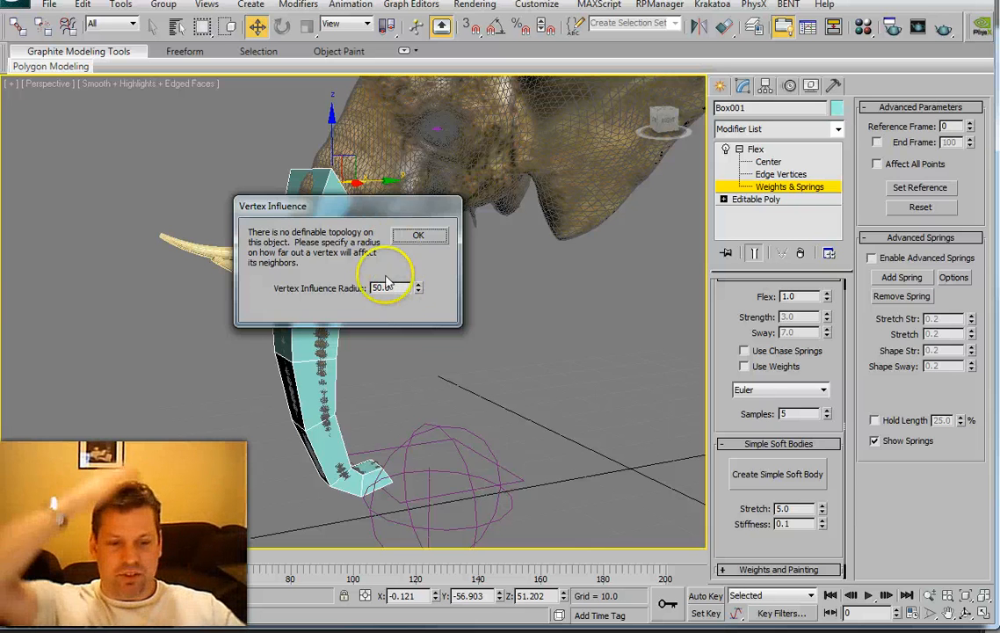
click(420, 237)
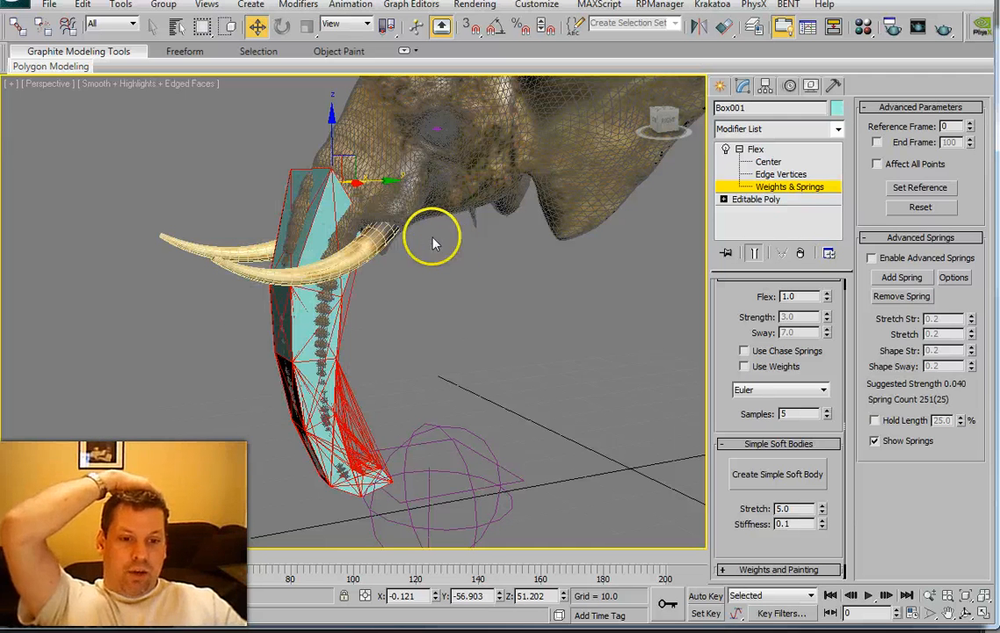
mouse_move(445, 324)
alt+middle_down()
mouse_move(451, 305)
mouse_move(445, 319)
mouse_move(505, 314)
mouse_move(498, 322)
mouse_move(516, 322)
mouse_move(513, 342)
alt+middle_up()
key(F3)
key(F3)
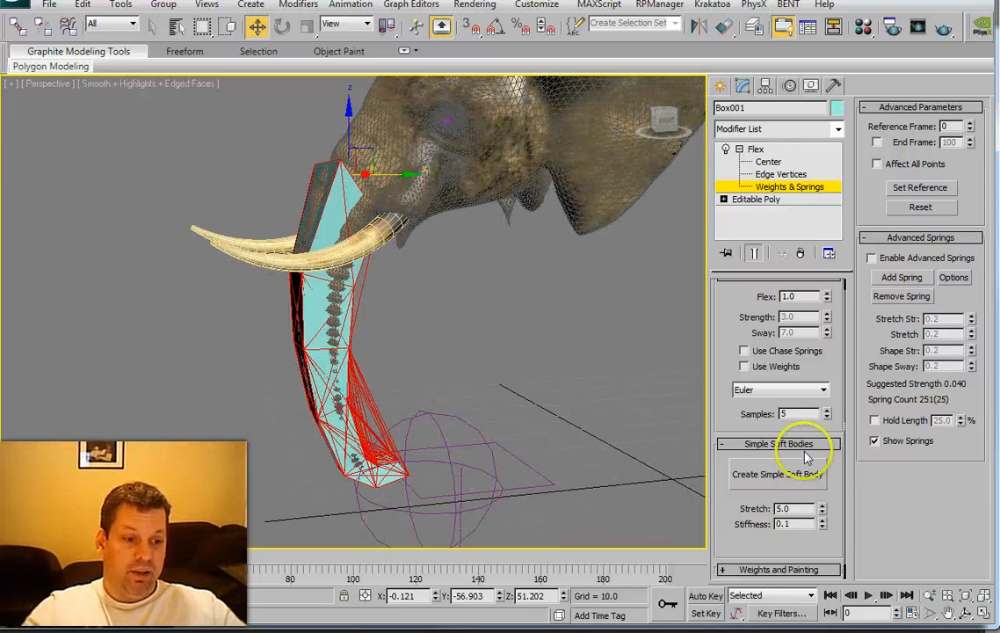
Preview the animation with the soft-body springs on the trunk box, and return to frame 0
click(868, 595)
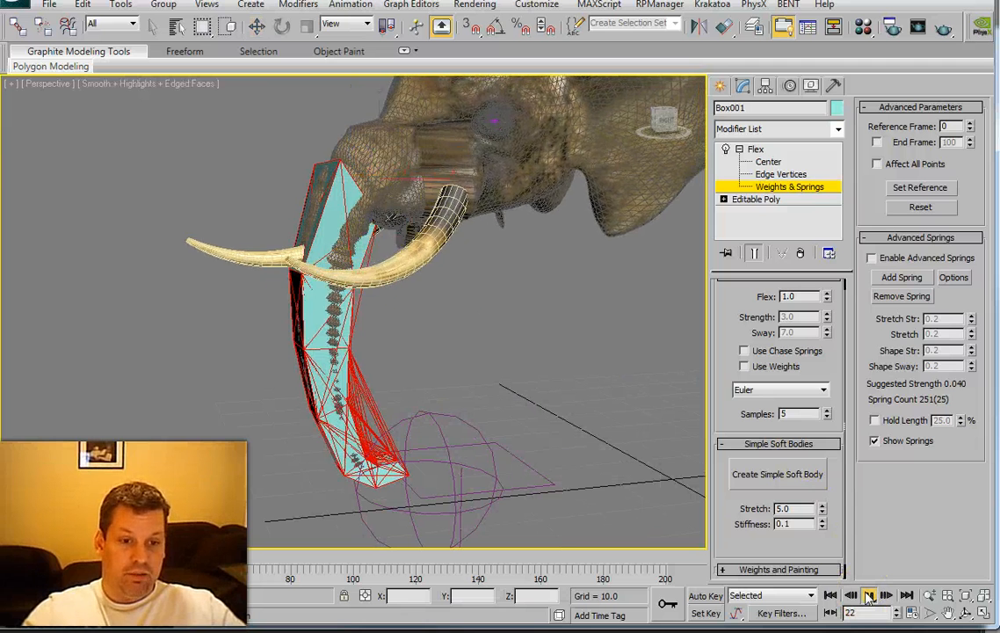
click(868, 596)
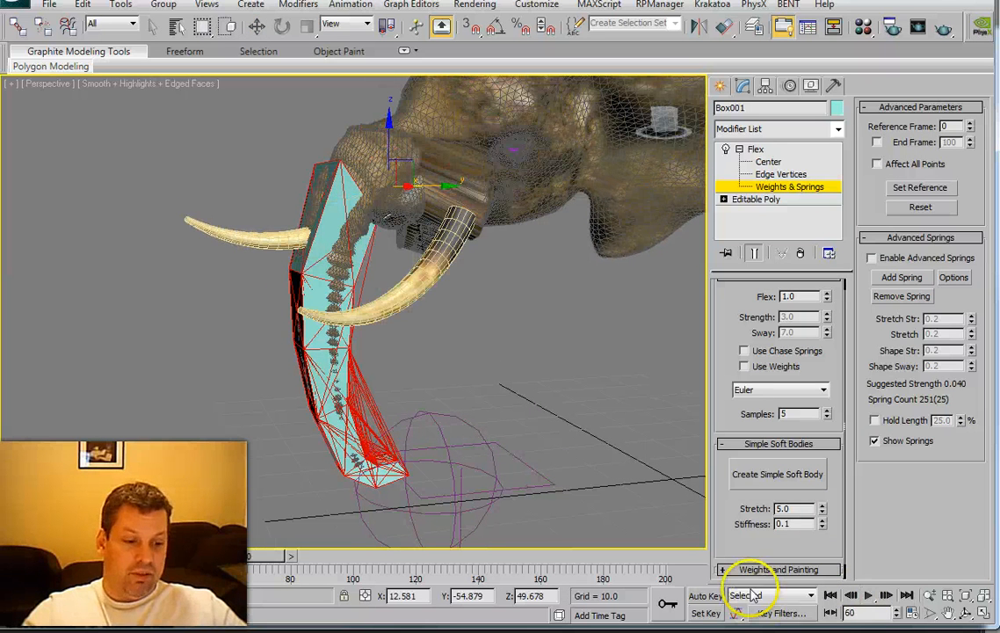
click(832, 597)
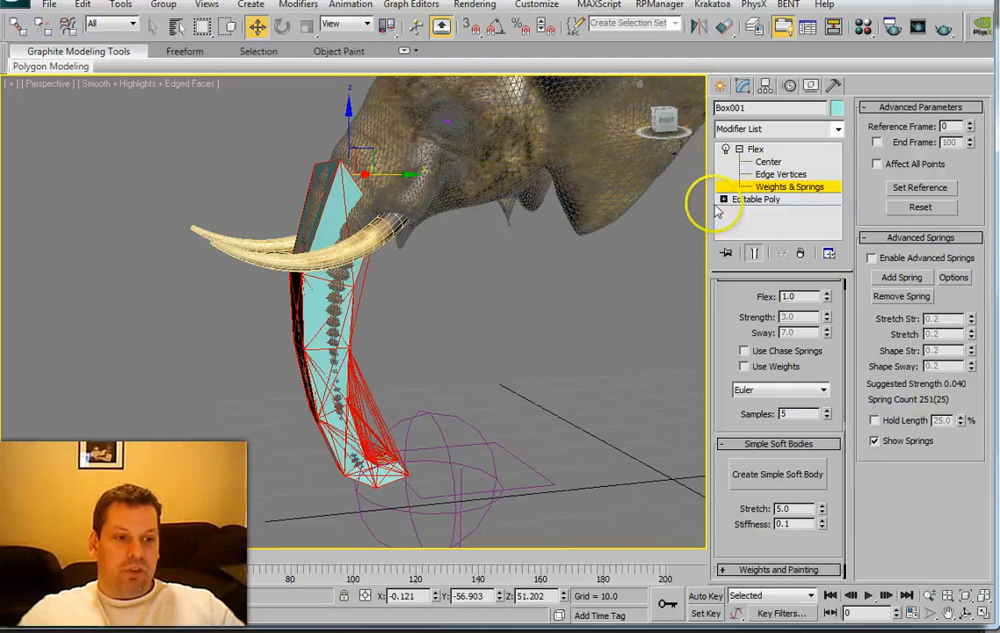
Add a Poly Select modifier beneath Flex and select all the trunk box's vertices below the top ones attached to the head
click(782, 201)
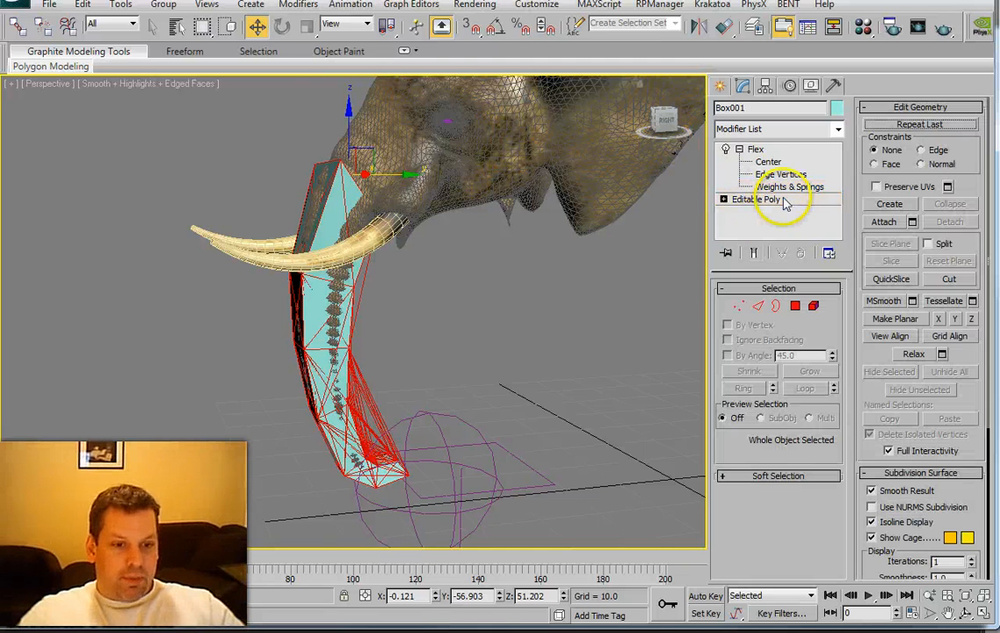
click(800, 130)
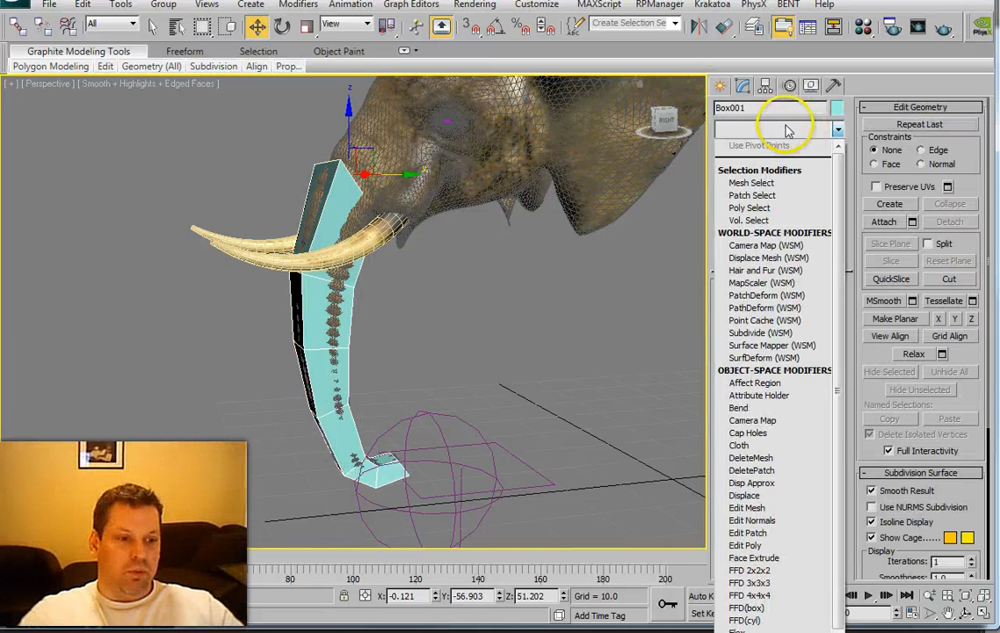
click(753, 209)
click(738, 306)
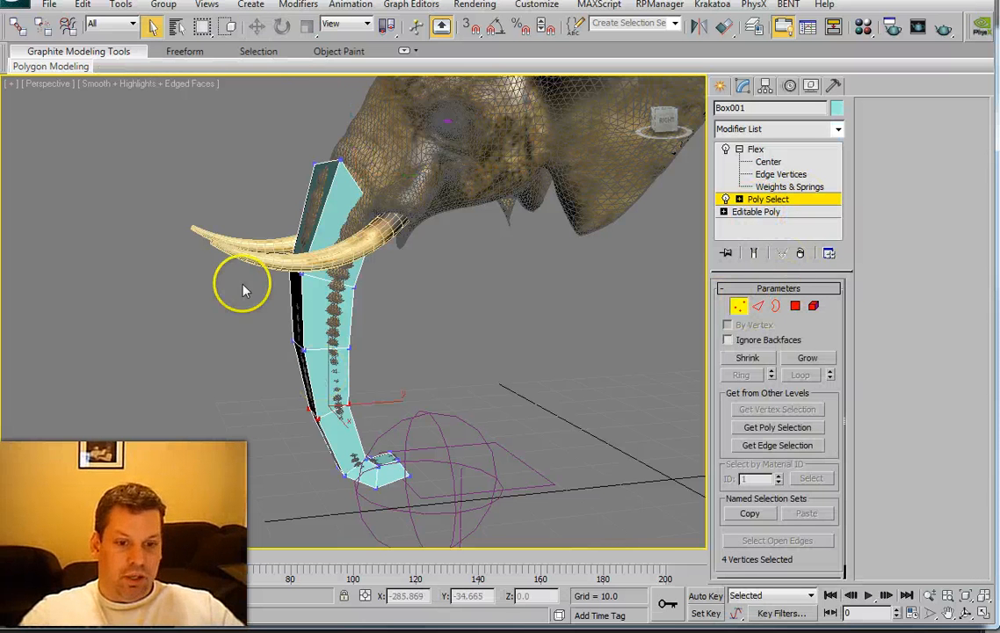
drag(237, 272, 483, 508)
middle_drag(434, 419, 479, 430)
key(F3)
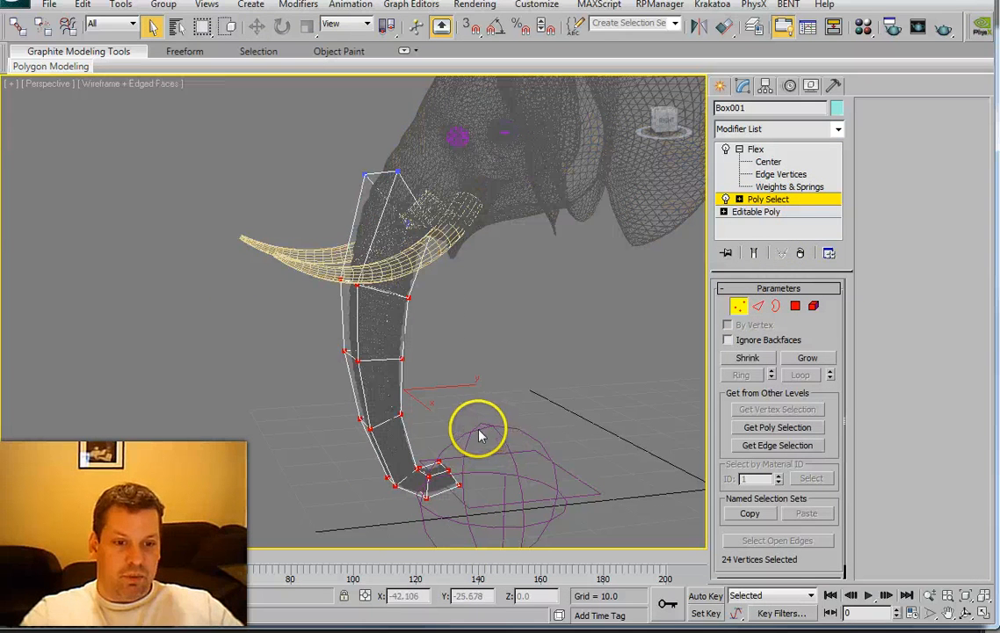
key(F3)
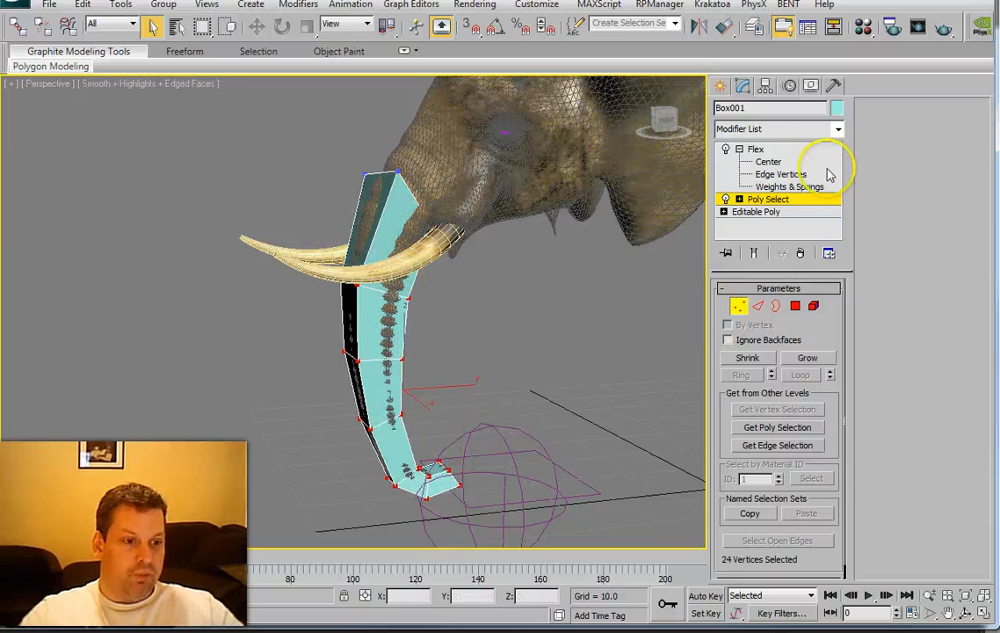
Return to the Flex modifier, preview the animation with the restricted vertex selection, and go back to frame 0
click(758, 150)
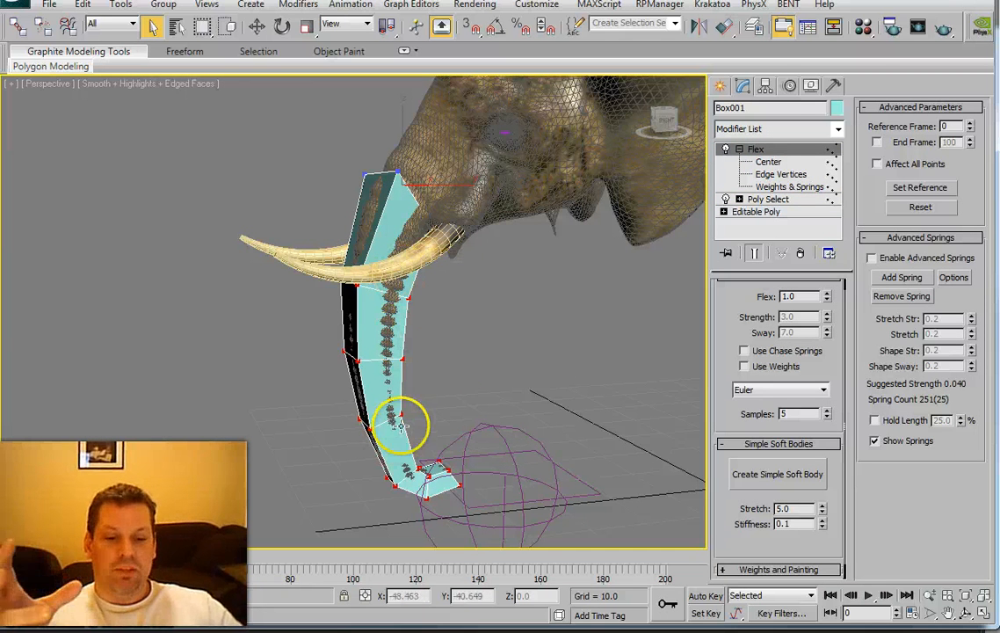
click(868, 596)
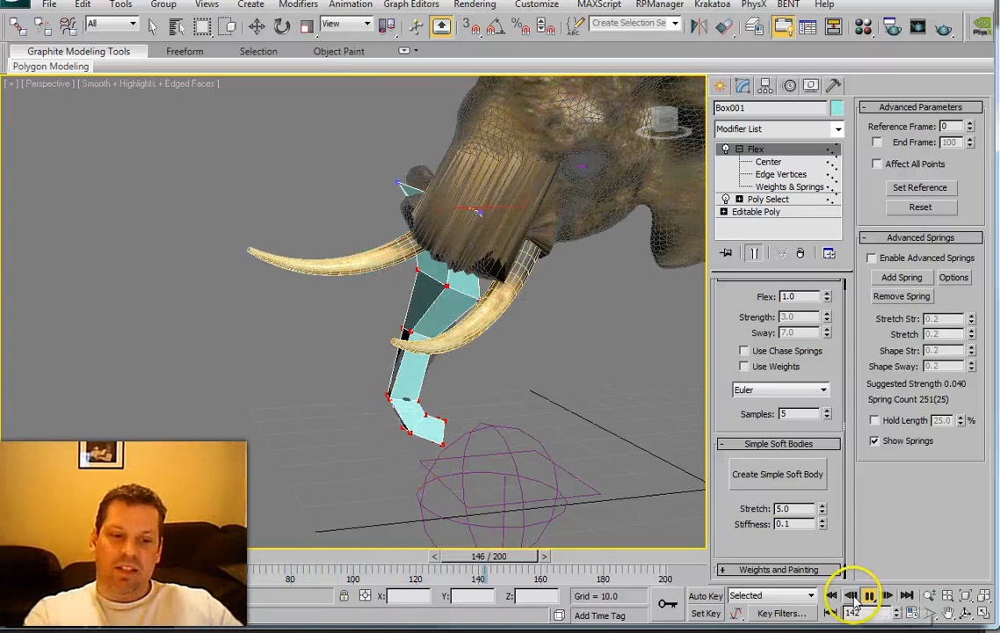
click(868, 596)
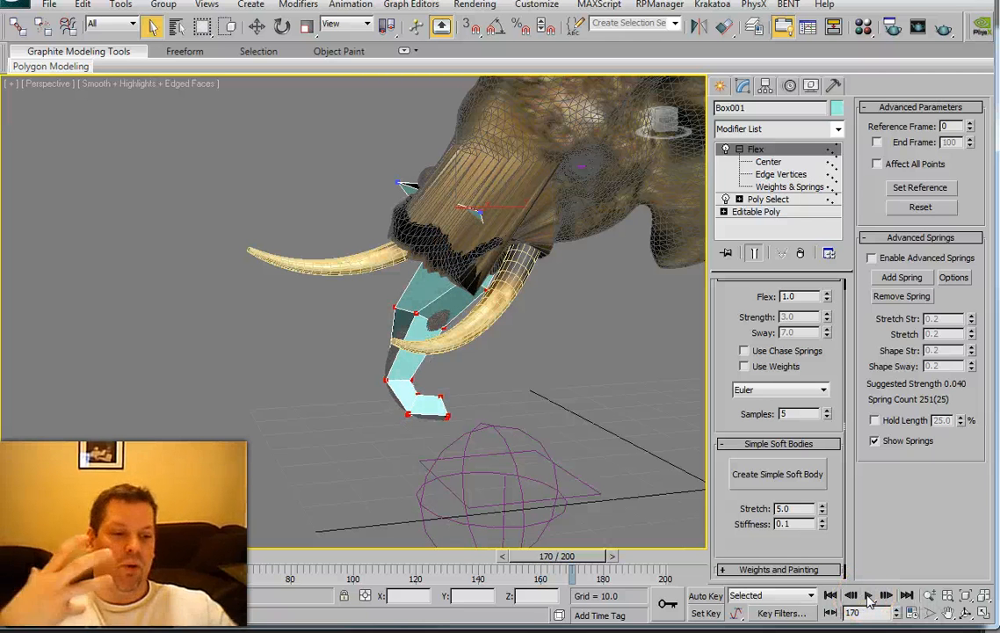
click(830, 598)
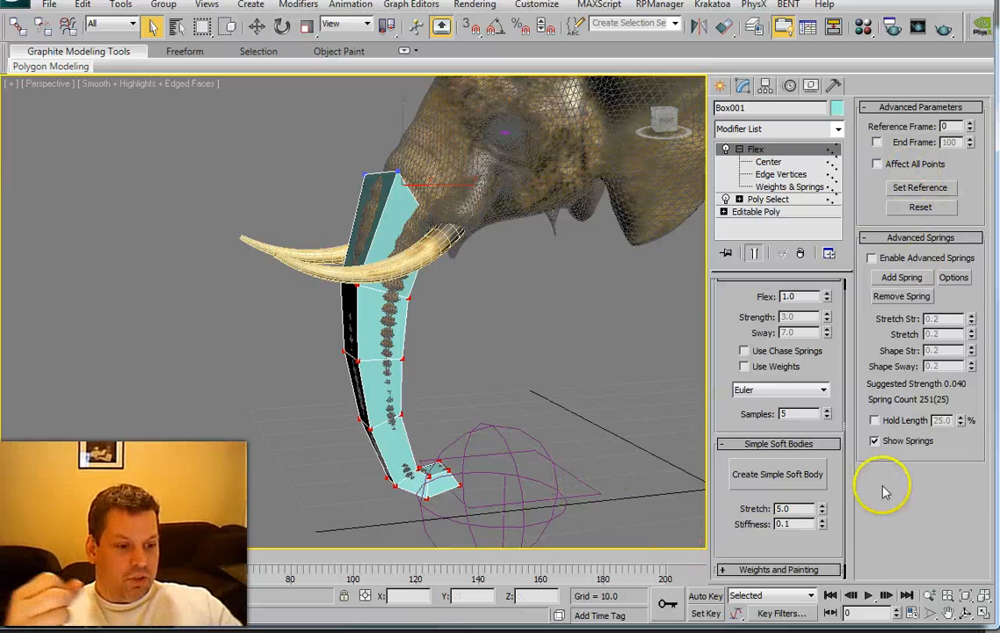
Add the scene's gravity space warp to the Flex modifier's forces
scroll(832, 488, down, 1)
drag(816, 568, 920, 226)
click(894, 221)
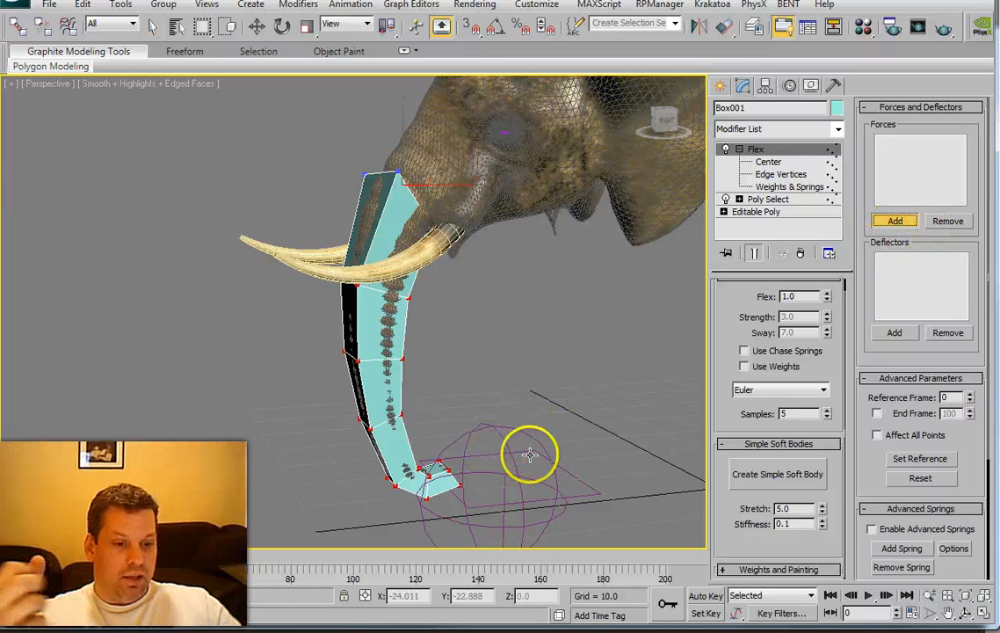
click(634, 448)
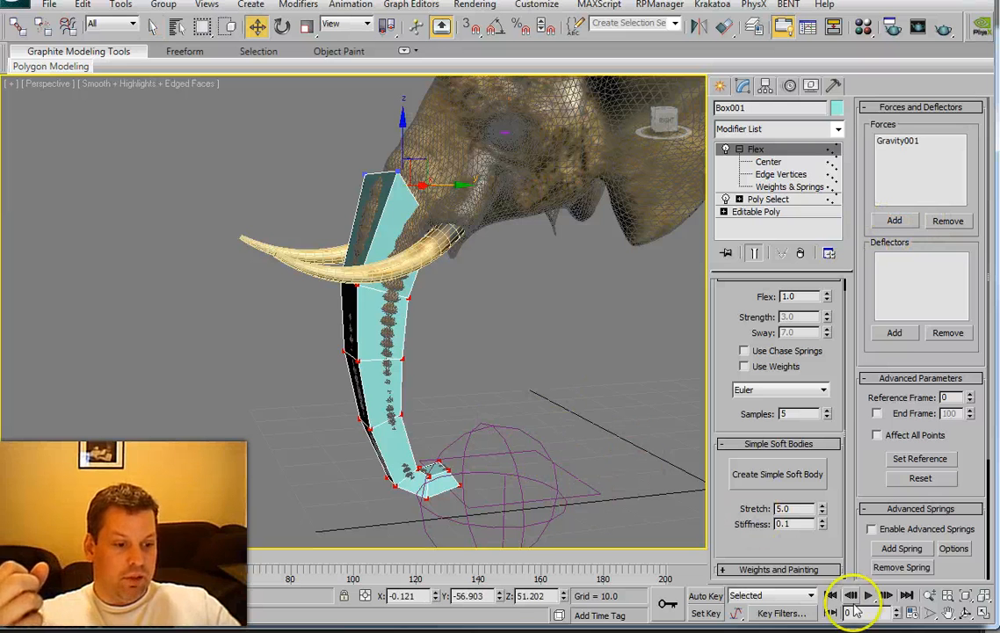
Preview how the trunk box reacts to gravity during the animation
scroll(528, 369, down, 3)
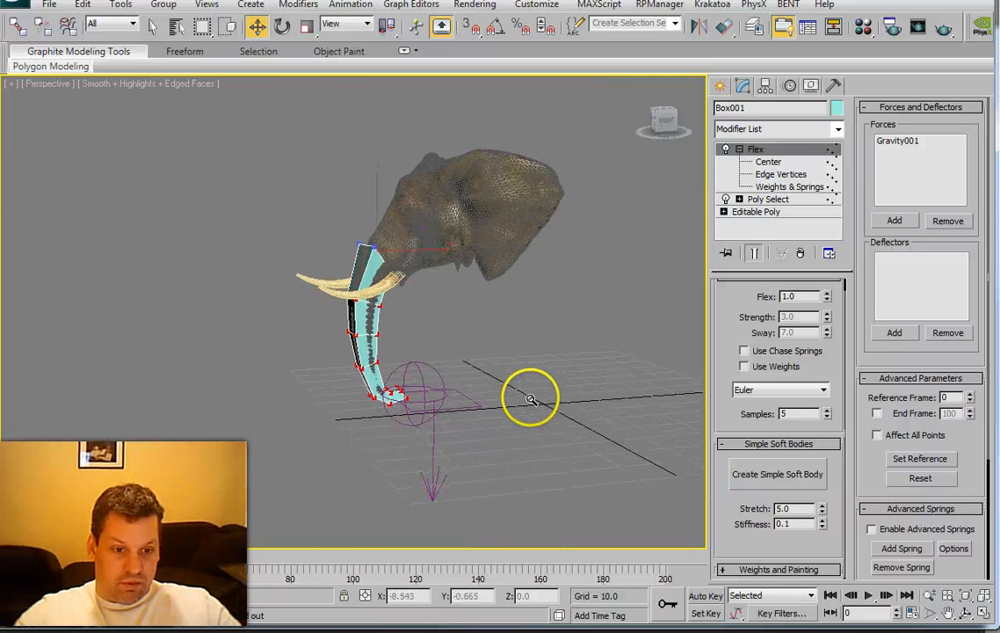
middle_drag(528, 398, 518, 320)
click(867, 595)
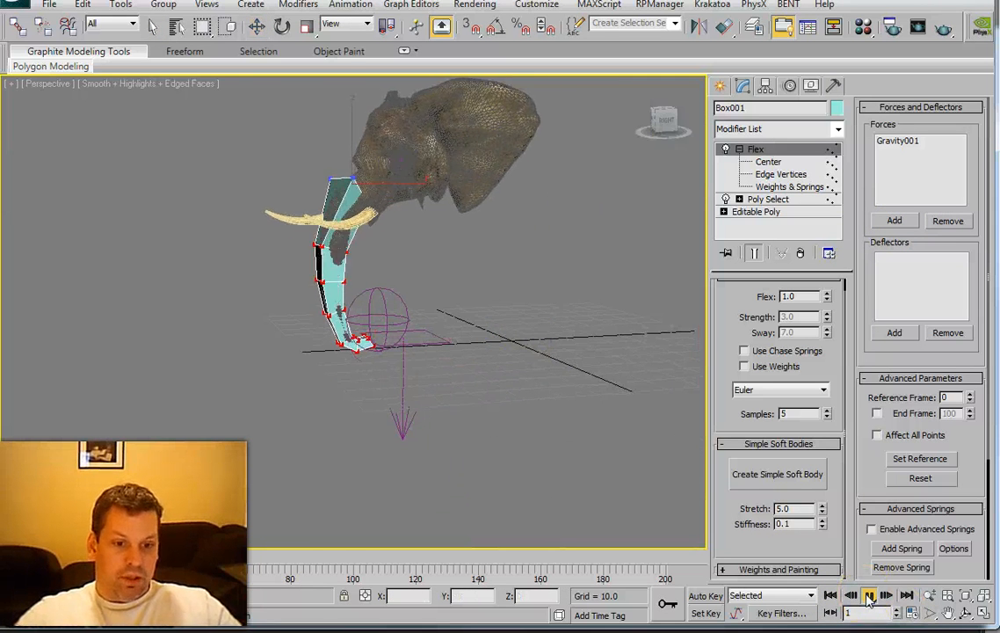
click(868, 597)
key(alt+z)
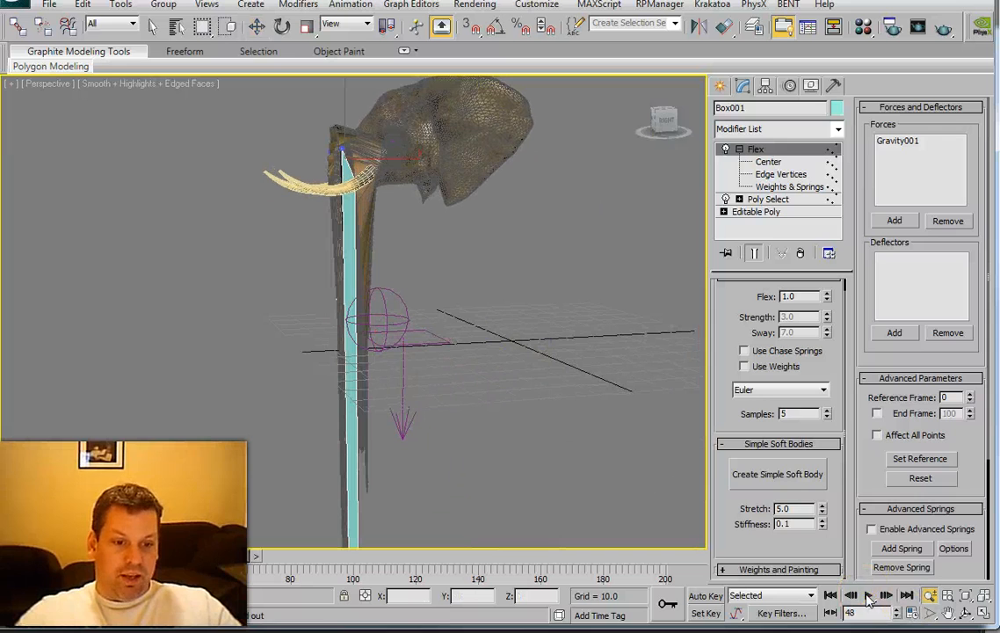
Select the gravity space warp to inspect its strength, then replay the animation from frame 0 and rewind it
key(w)
click(439, 369)
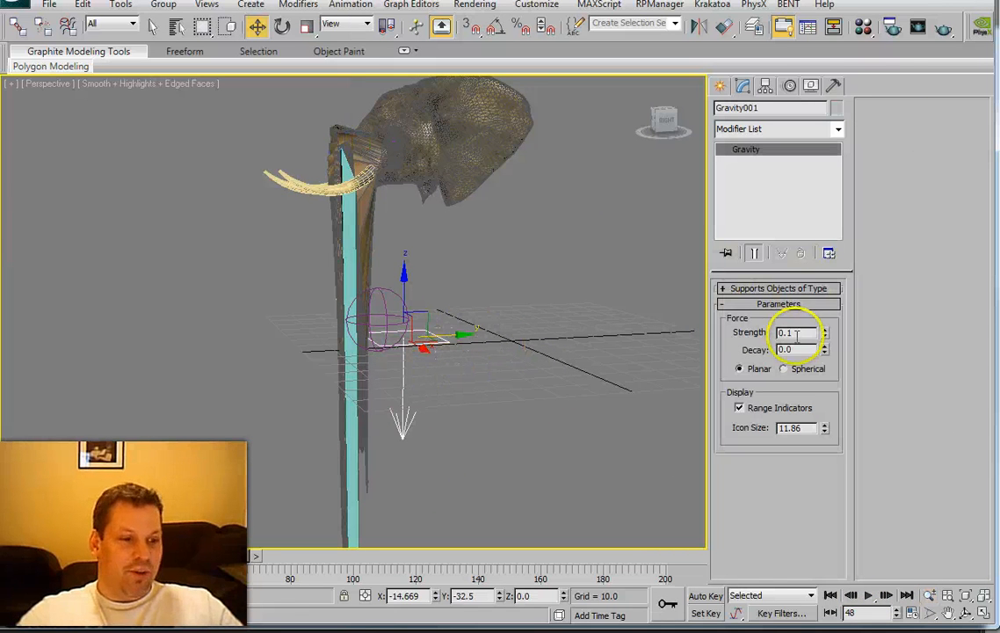
click(830, 596)
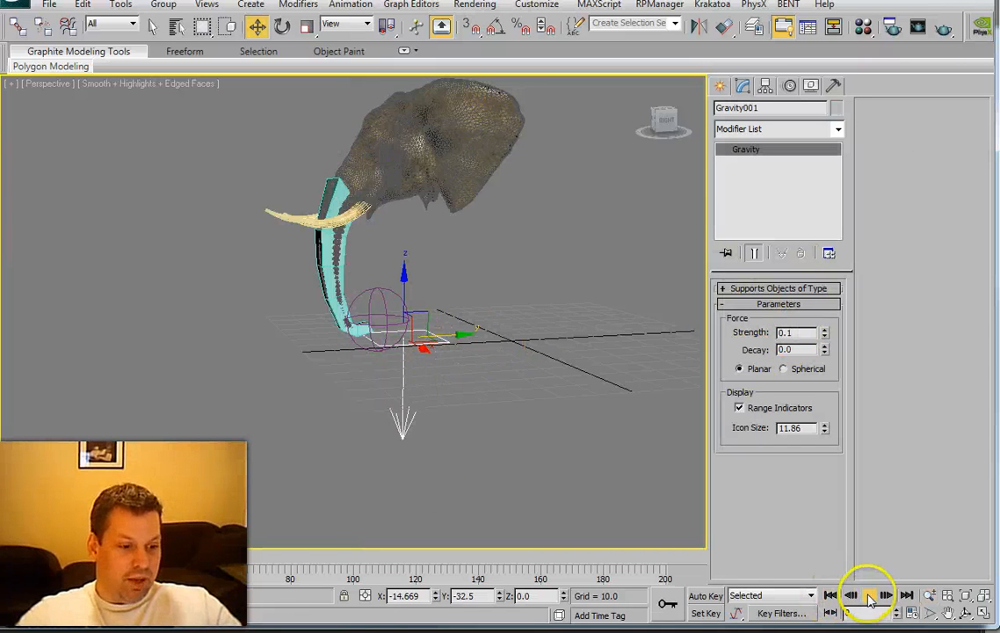
click(867, 595)
click(868, 596)
click(830, 595)
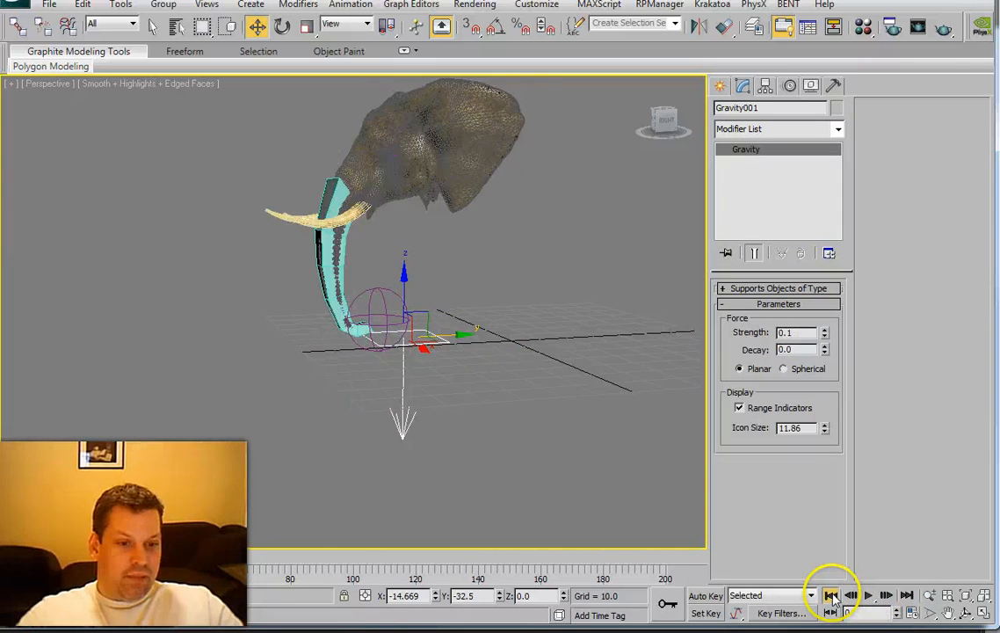
Set the Simple Soft Bodies stiffness to 20.0 for the trunk box at Flex's Weights & Springs level
click(329, 254)
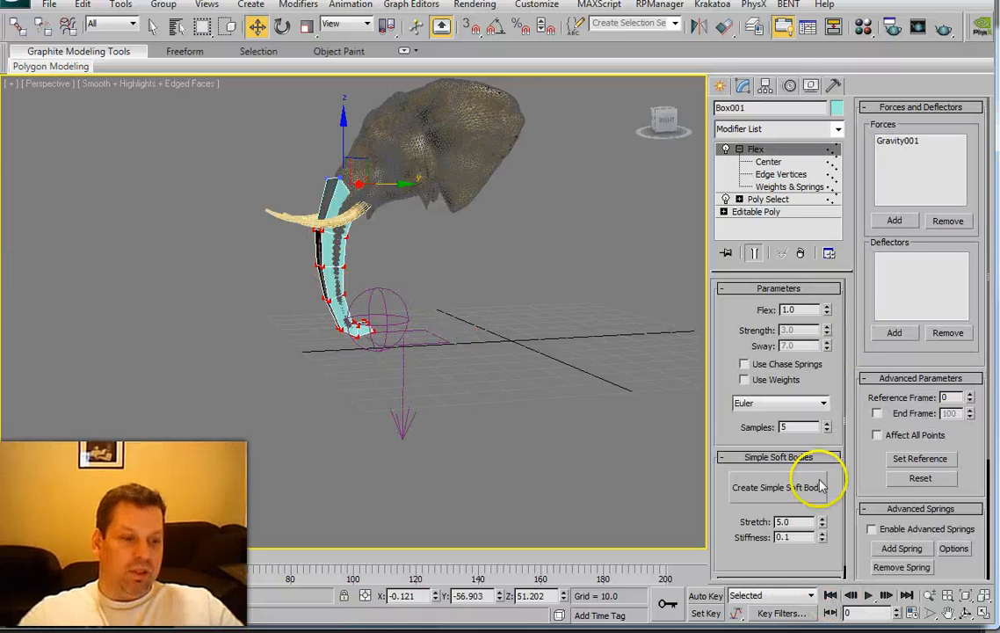
scroll(724, 428, down, 1)
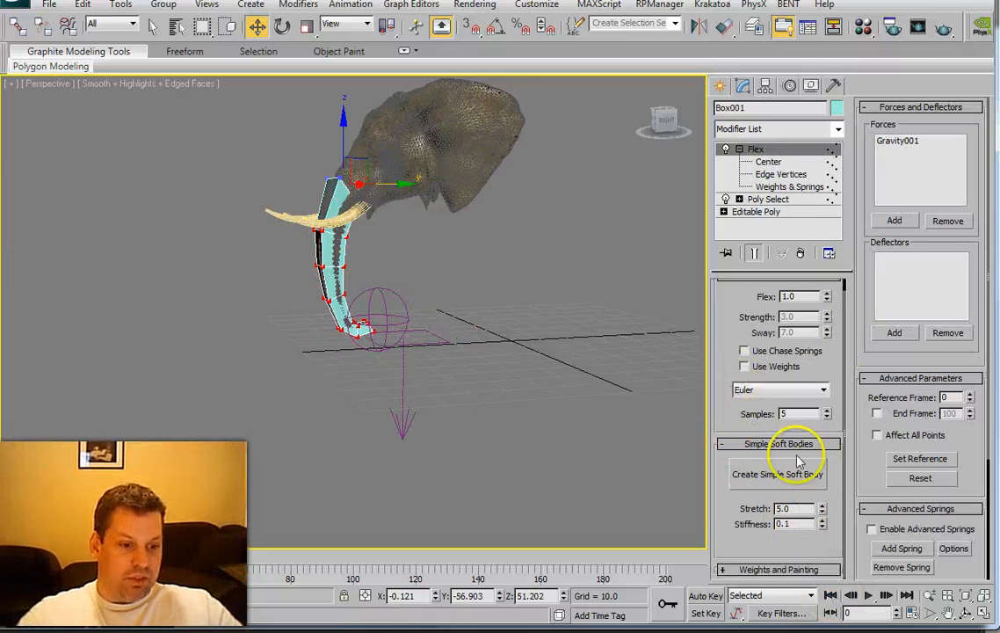
click(784, 187)
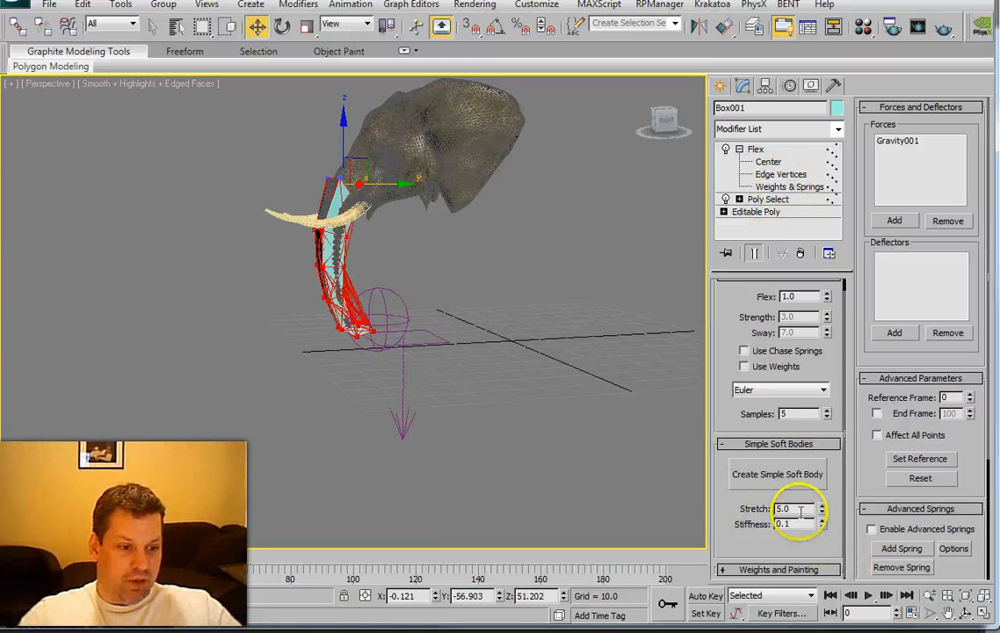
double_click(795, 508)
key(Tab)
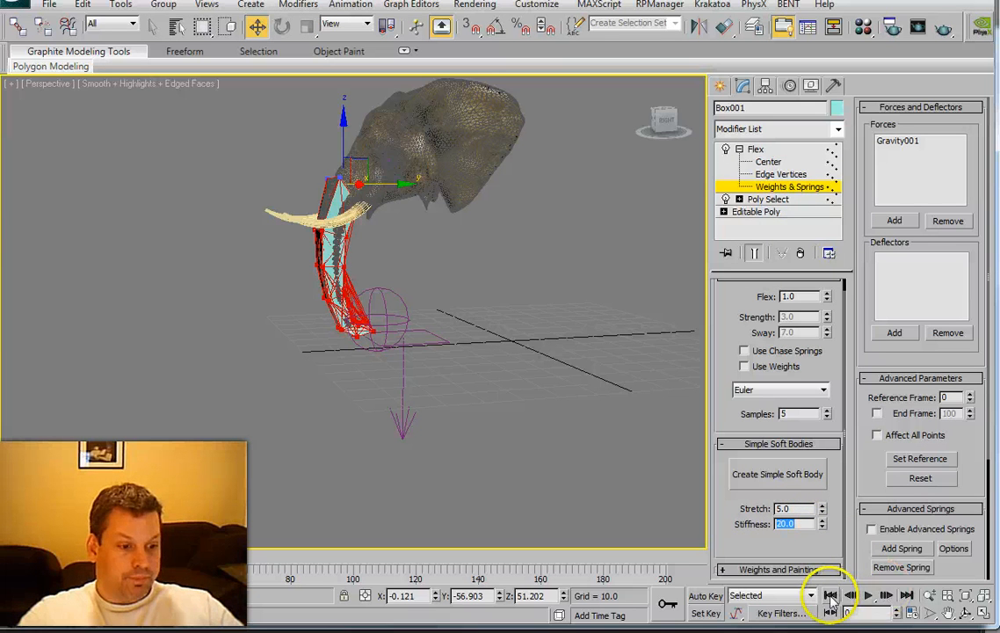
Preview the animation with the stiffer springs, examine the deformed trunk shaded and in wireframe, and return to frame 0
click(868, 595)
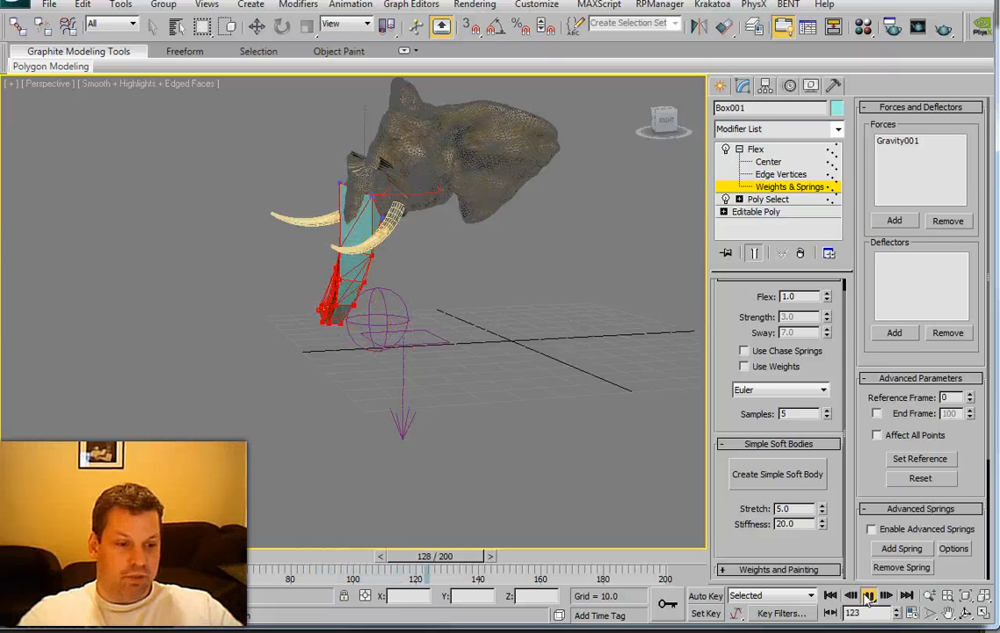
click(869, 596)
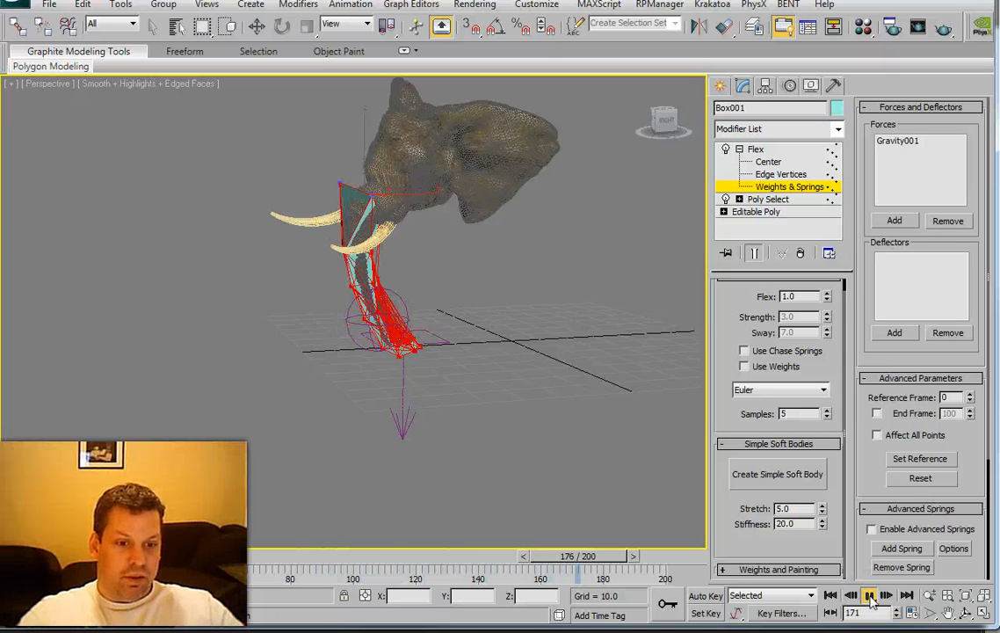
click(870, 599)
scroll(511, 354, up, 5)
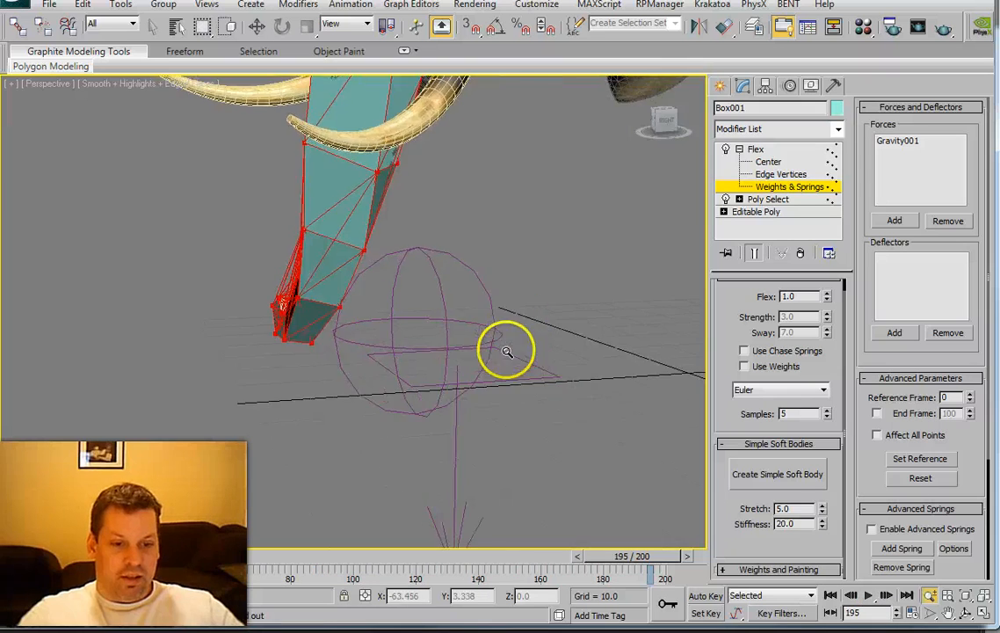
mouse_move(510, 237)
middle_down()
mouse_move(536, 355)
mouse_move(493, 338)
middle_up()
scroll(537, 369, down, 3)
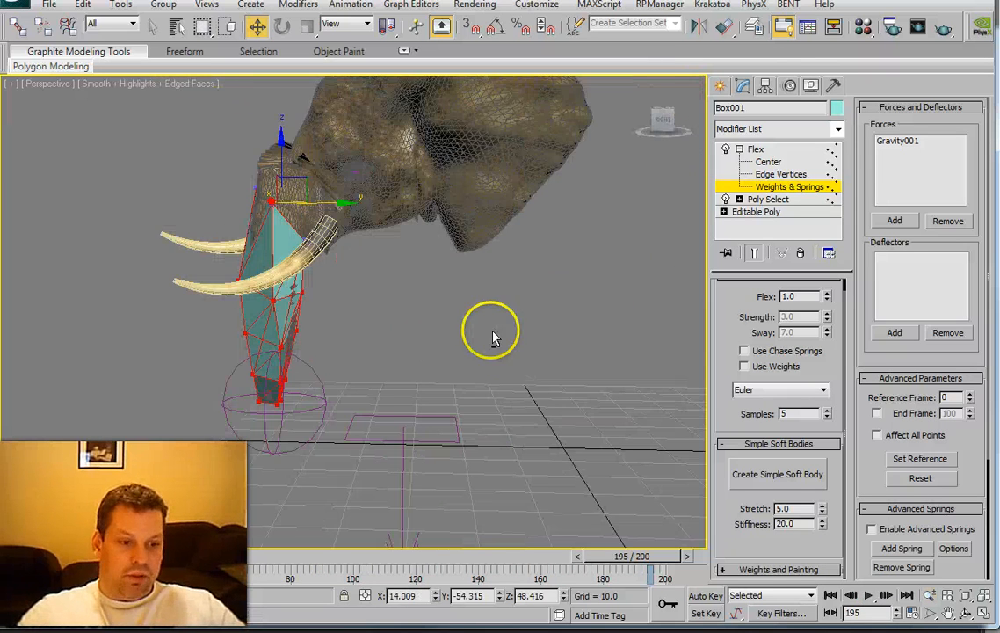
key(F3)
middle_drag(529, 375, 592, 377)
key(F3)
click(830, 594)
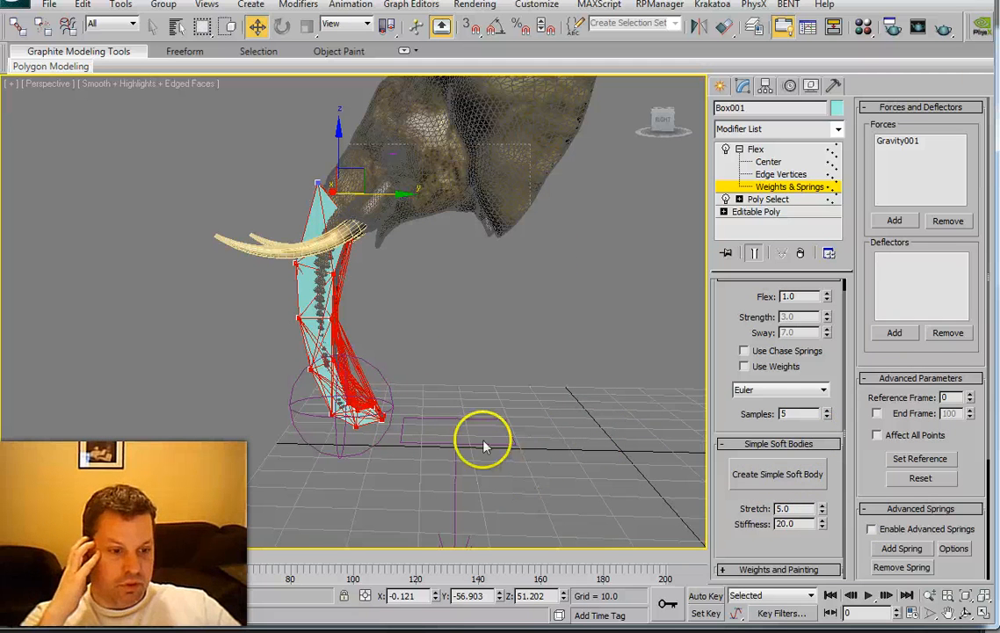
Remove the existing Flex springs from the trunk box
scroll(952, 490, down, 3)
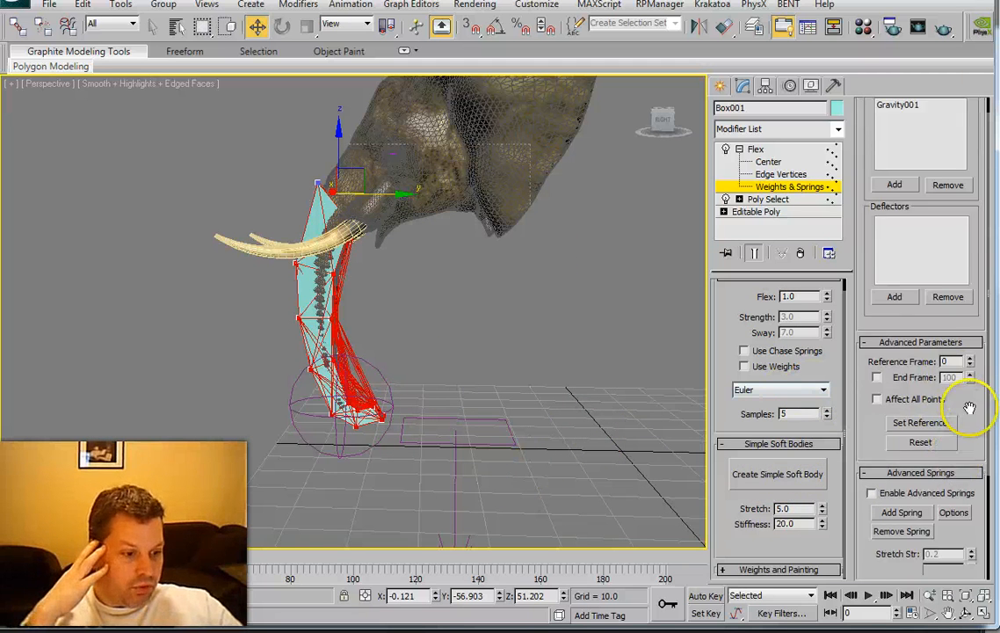
click(902, 434)
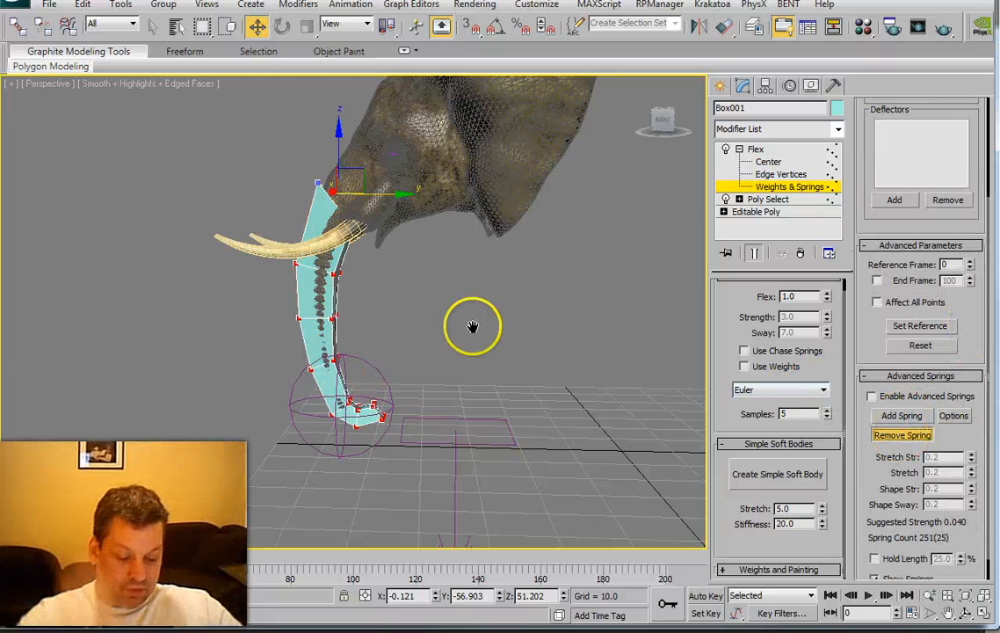
Switch to the Right view in wireframe and select the trunk box's top two rows of vertices
alt+middle_drag(473, 328, 466, 331)
key(v)
key(r)
ctrl+alt+middle_drag(393, 362, 324, 263)
middle_drag(215, 234, 371, 307)
drag(371, 369, 371, 295)
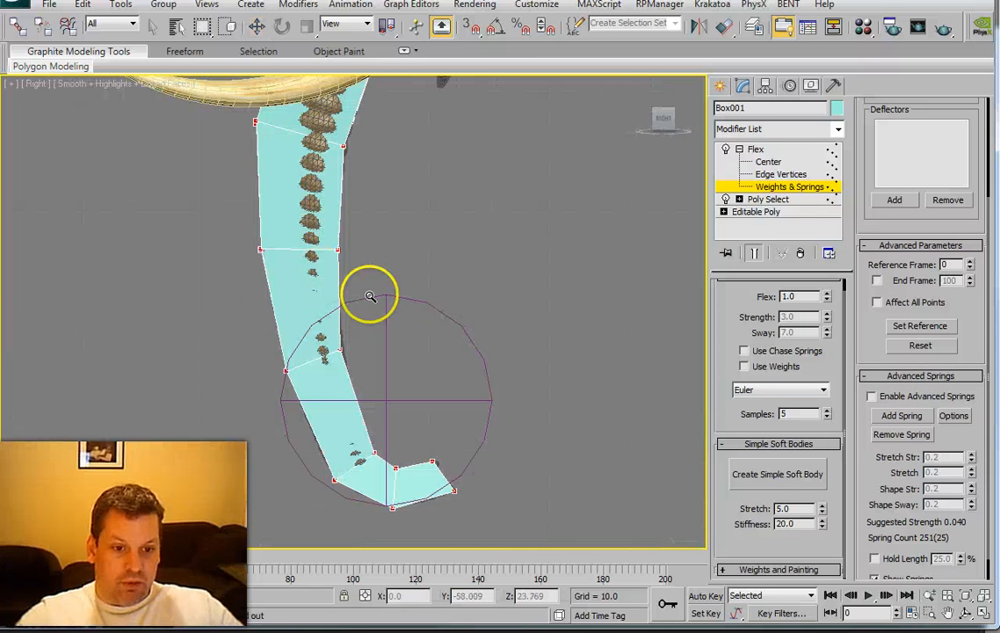
drag(373, 238, 368, 270)
middle_drag(411, 303, 406, 367)
drag(414, 321, 415, 330)
key(w)
key(F3)
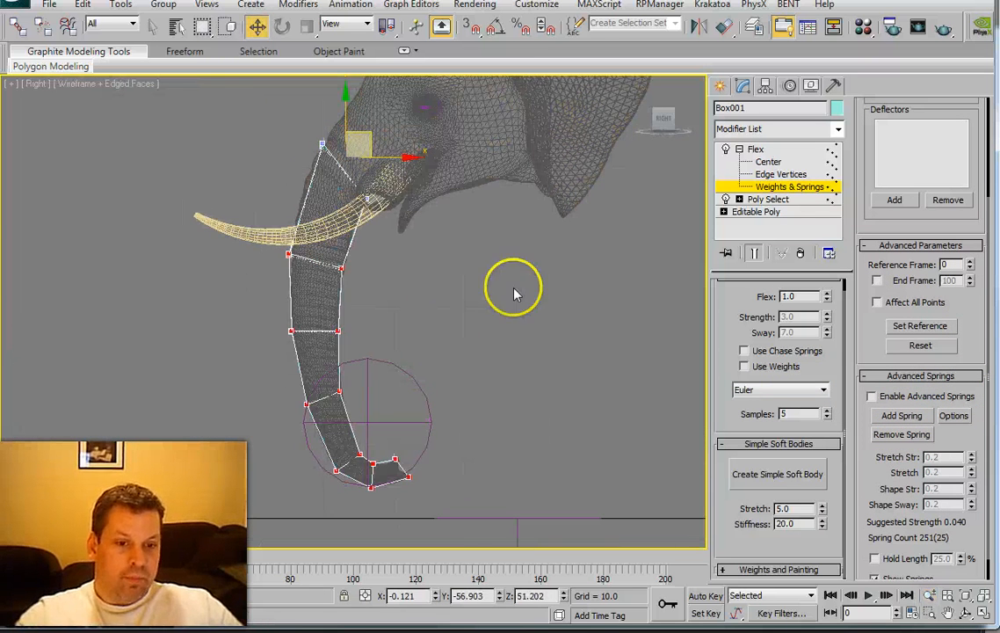
drag(192, 115, 473, 300)
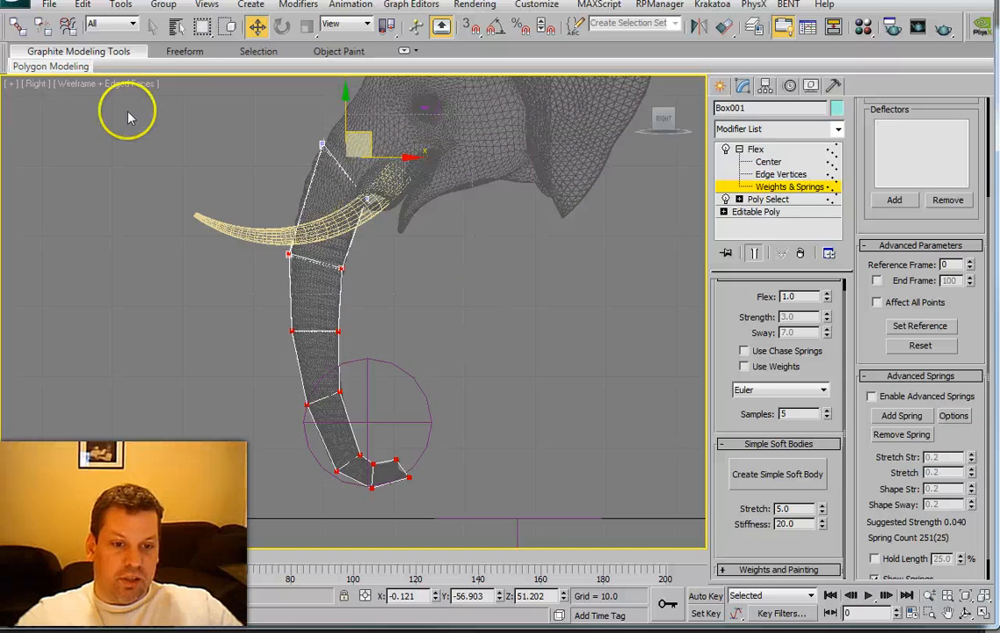
Review the spring options and confirm Hold Edge Length Springs Apply Only To Selected with a Hold Shape Radius of 50.0
click(954, 414)
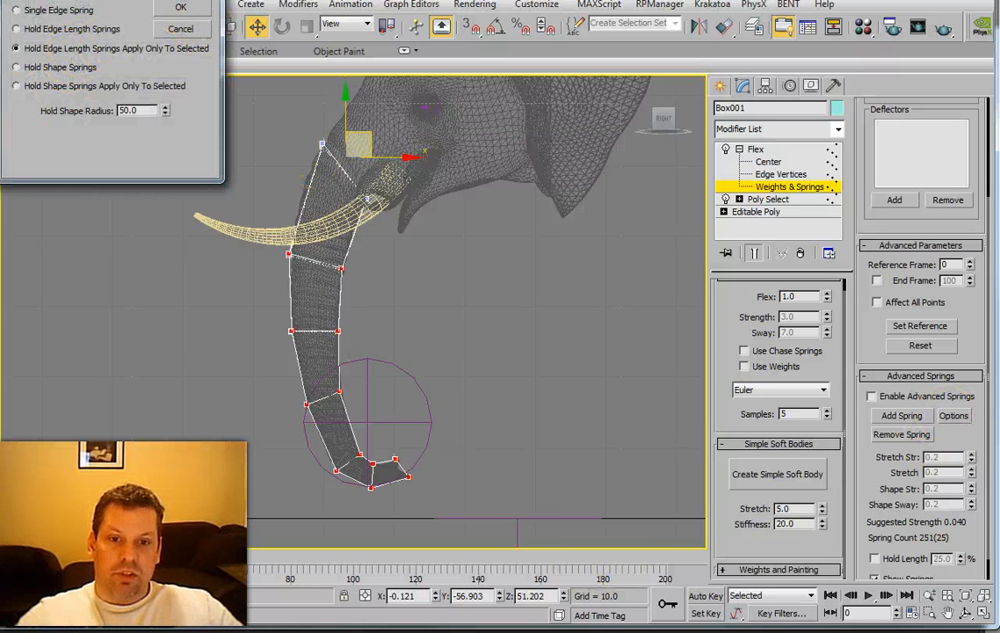
drag(129, 1, 319, 125)
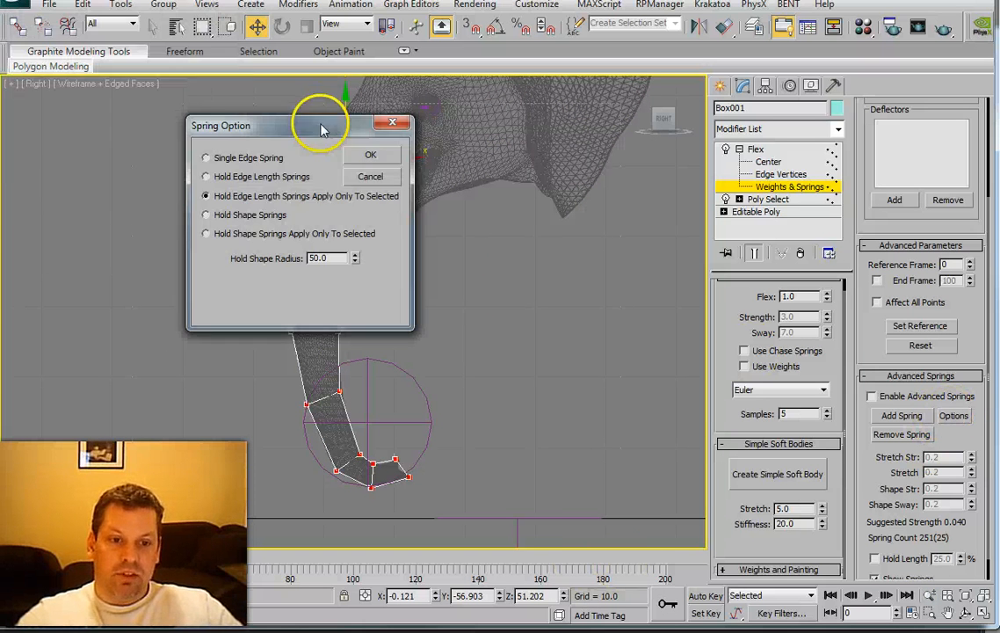
click(369, 156)
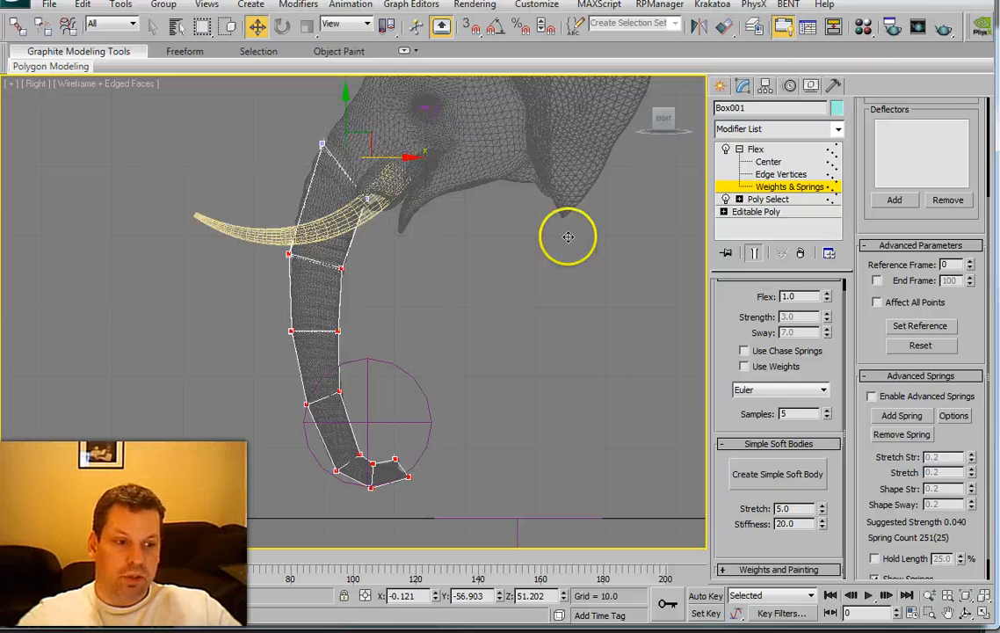
click(898, 415)
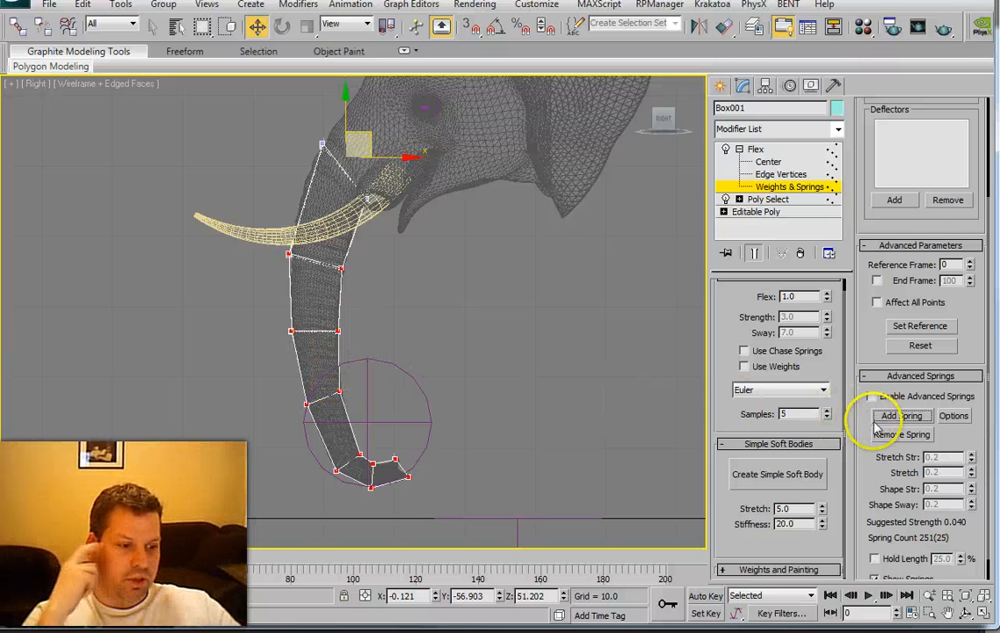
click(949, 415)
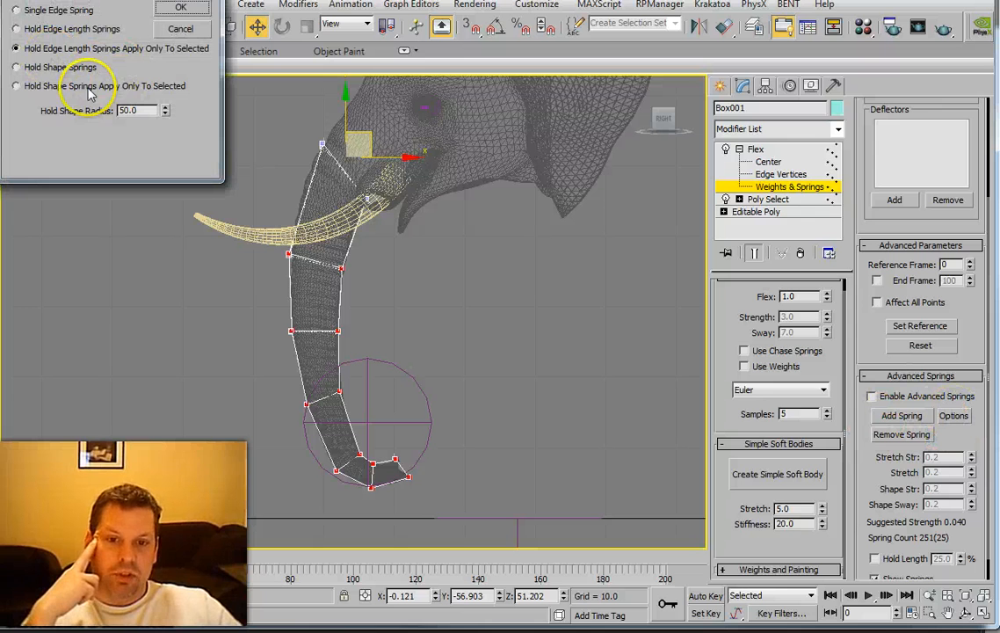
click(114, 88)
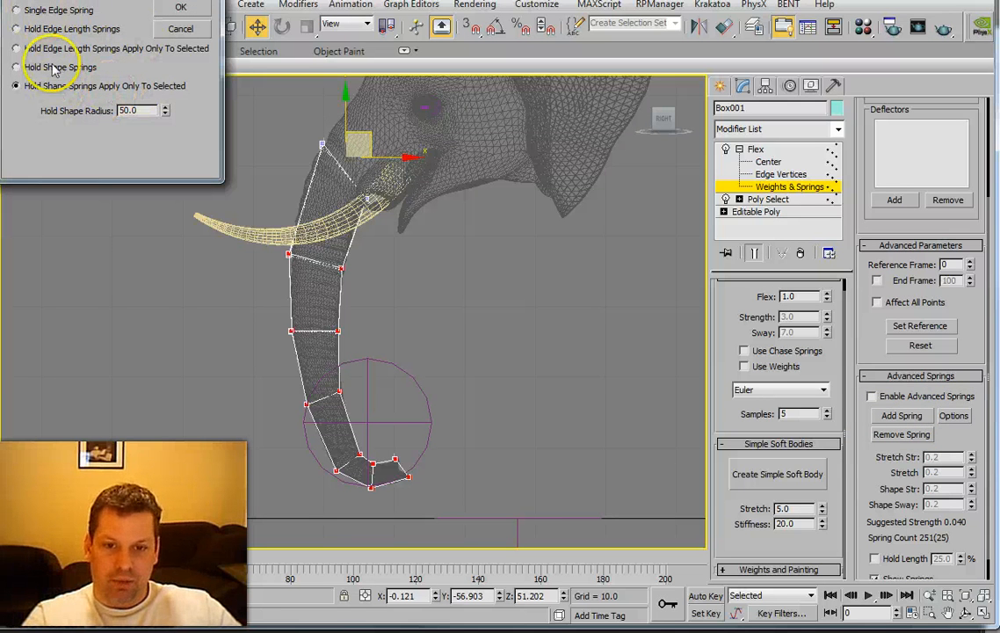
drag(107, 0, 407, 203)
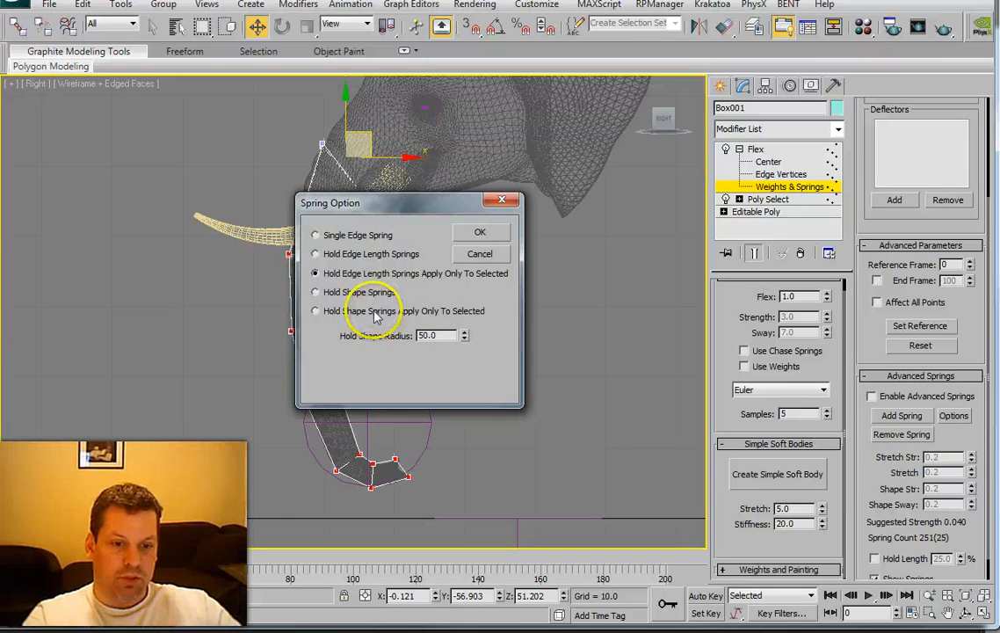
click(479, 231)
Add springs between each pair of neighbouring vertex rows, from the top of the trunk box down to its tip
drag(228, 114, 476, 290)
drag(216, 125, 472, 307)
click(900, 414)
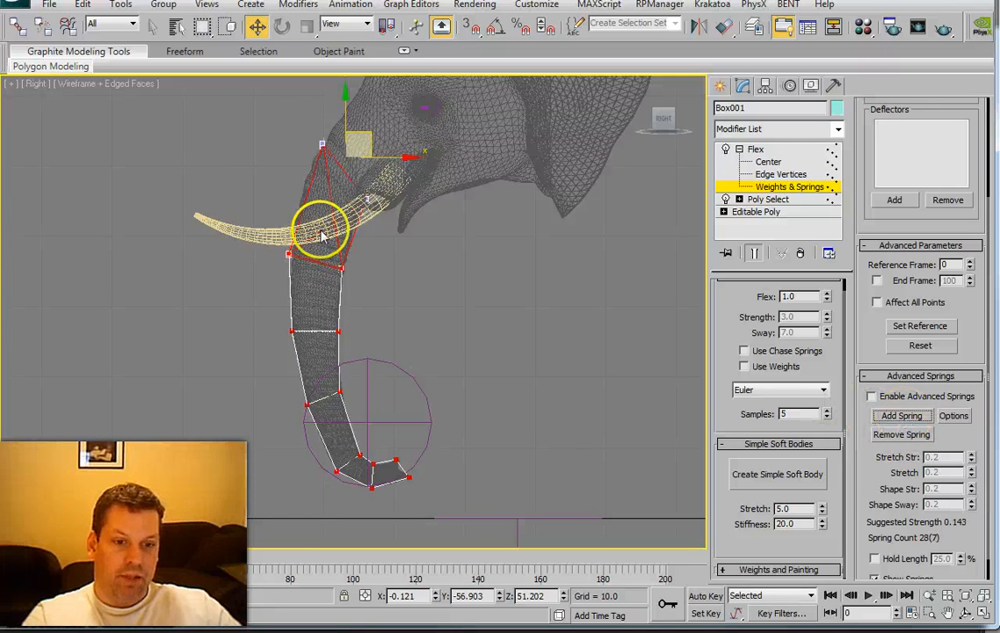
drag(235, 223, 378, 351)
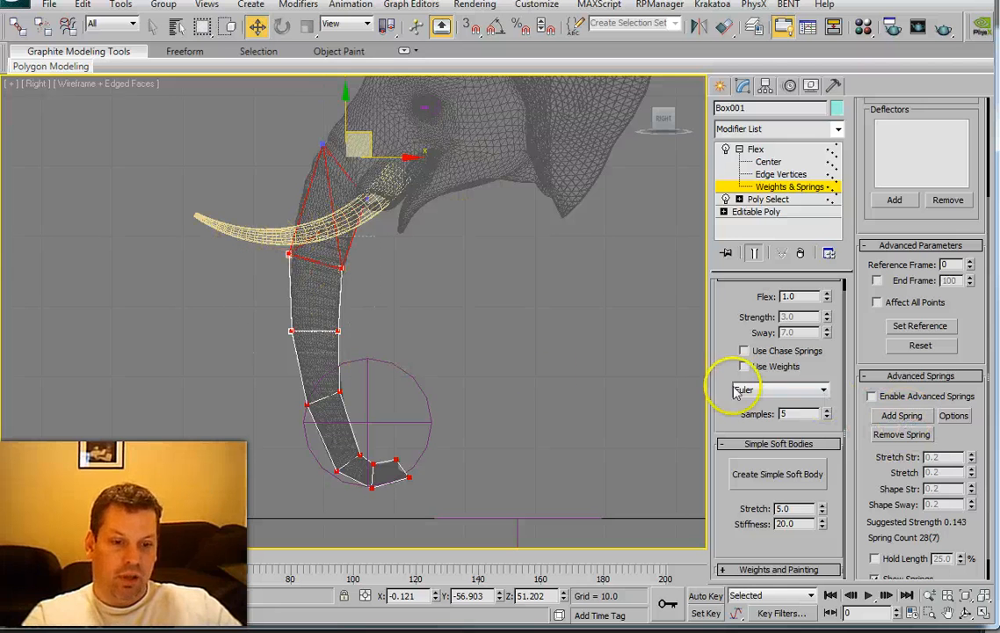
drag(245, 310, 363, 406)
click(901, 415)
click(900, 422)
drag(277, 379, 369, 489)
click(894, 415)
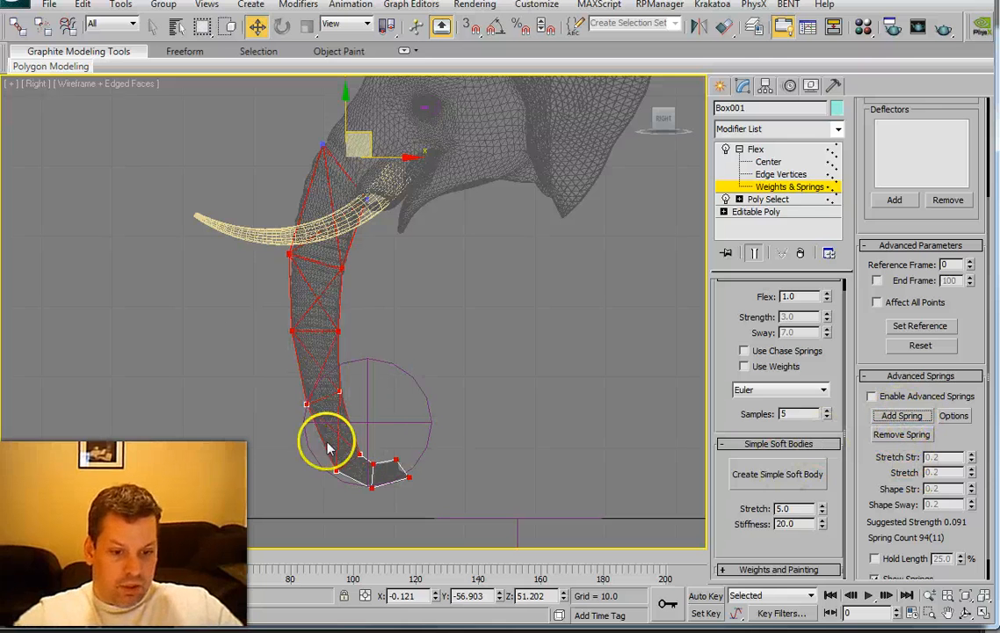
drag(323, 439, 413, 497)
click(900, 414)
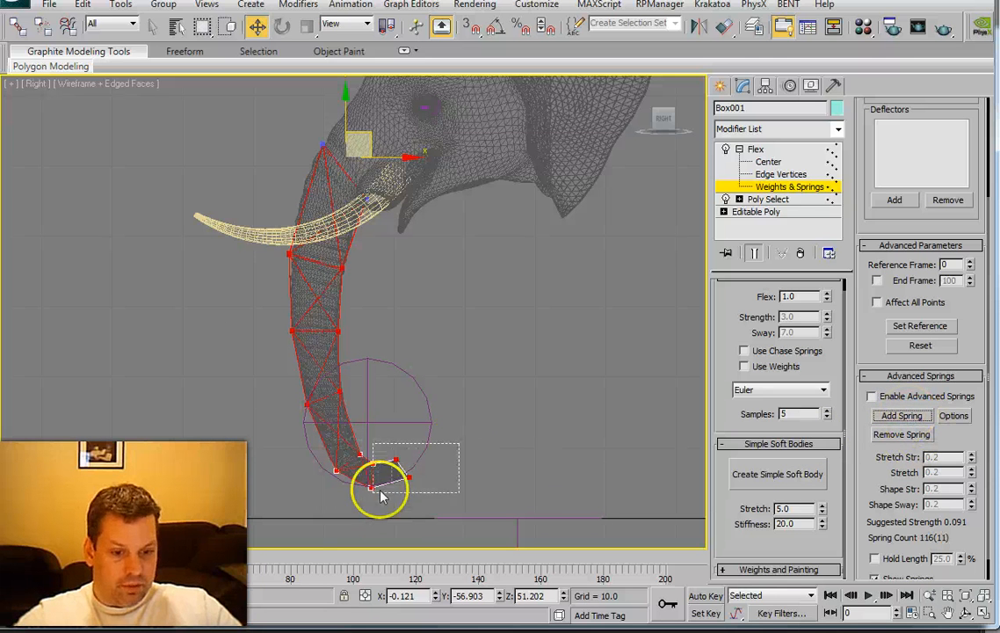
click(900, 414)
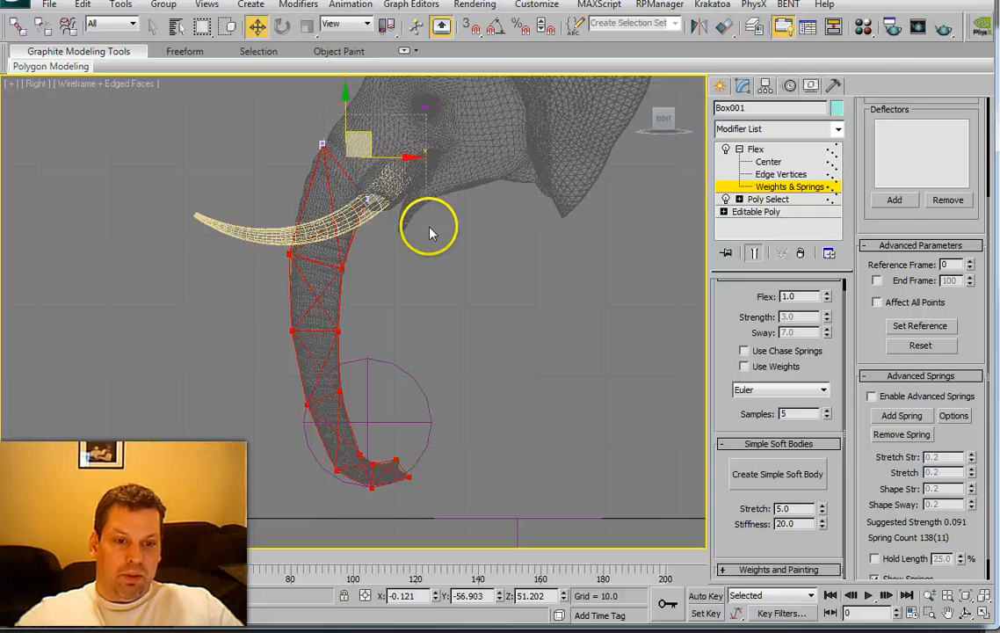
Add longer springs across overlapping groups of three vertex rows, working down the trunk box to its tip
drag(278, 236, 445, 362)
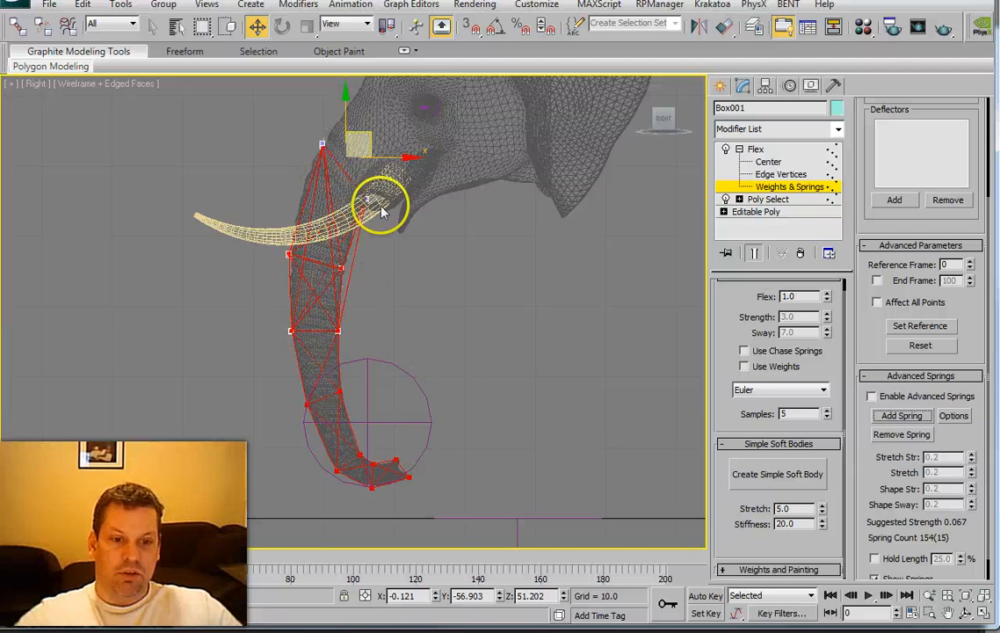
drag(219, 246, 385, 418)
click(902, 419)
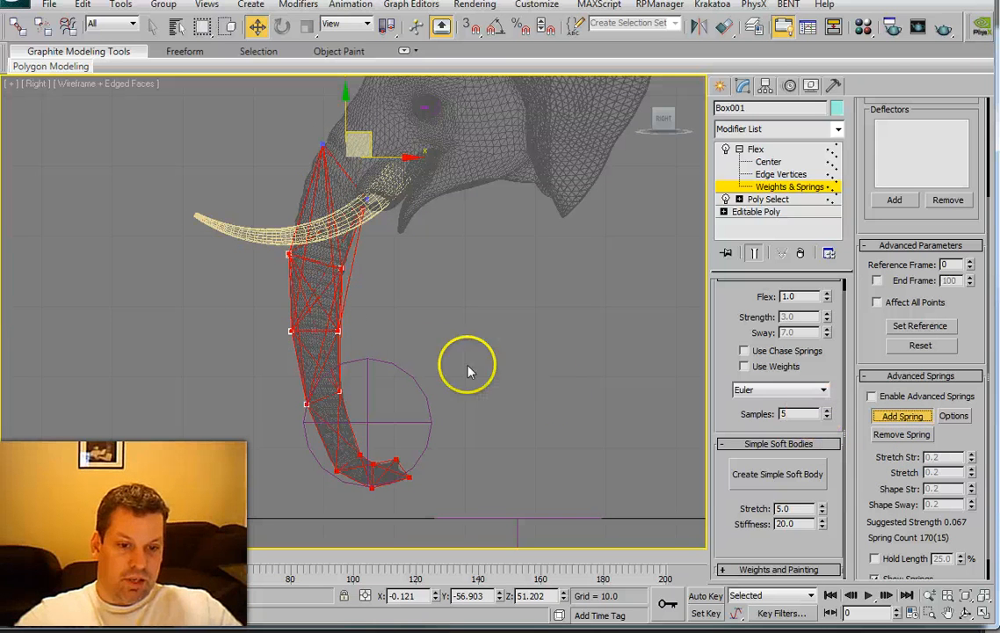
drag(344, 425, 336, 466)
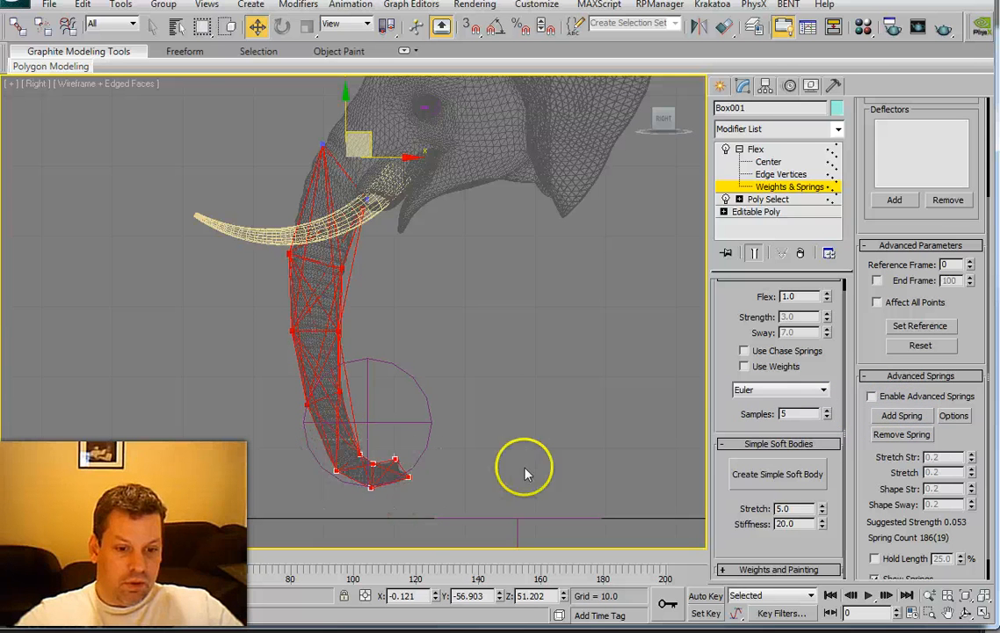
click(902, 416)
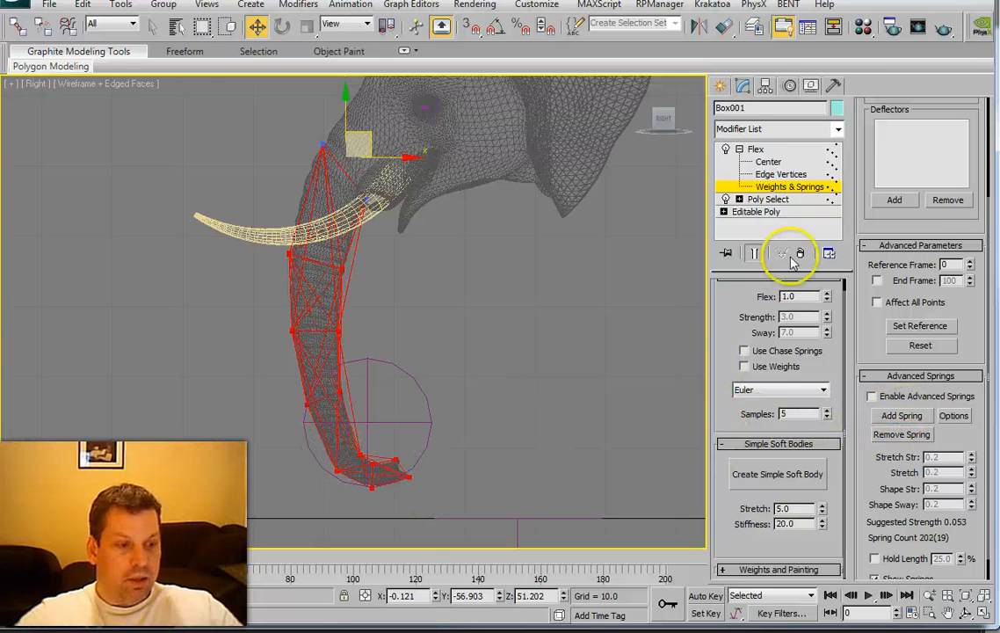
Leave the Weights & Springs level, preview the animation in the shaded Perspective view, and return to frame 0
click(788, 190)
mouse_move(454, 386)
middle_down()
mouse_move(442, 395)
mouse_move(531, 404)
mouse_move(424, 342)
mouse_move(440, 374)
middle_up()
key(p)
key(F3)
key(w)
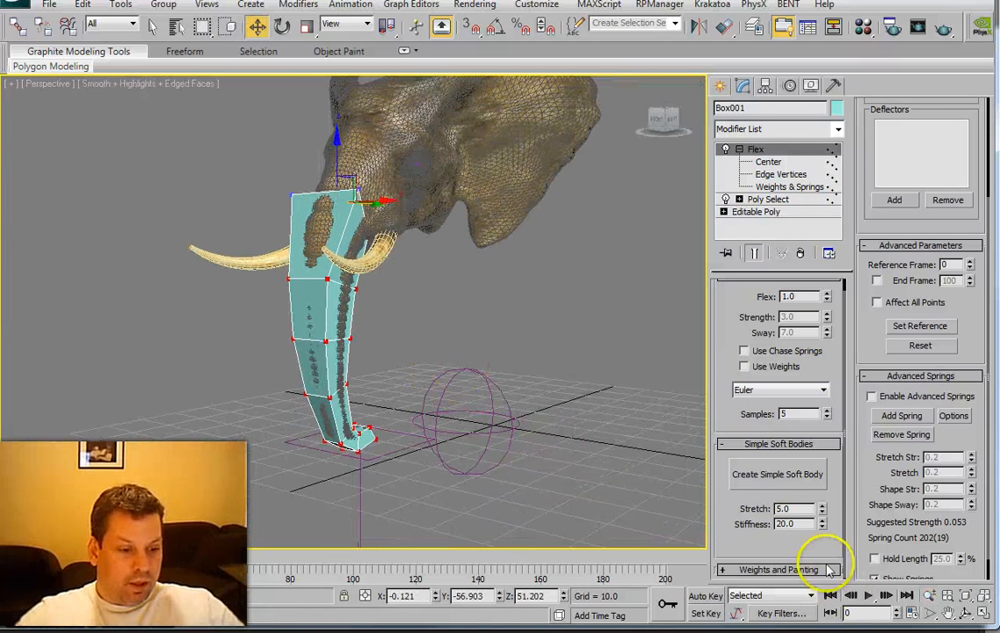
click(867, 595)
click(867, 595)
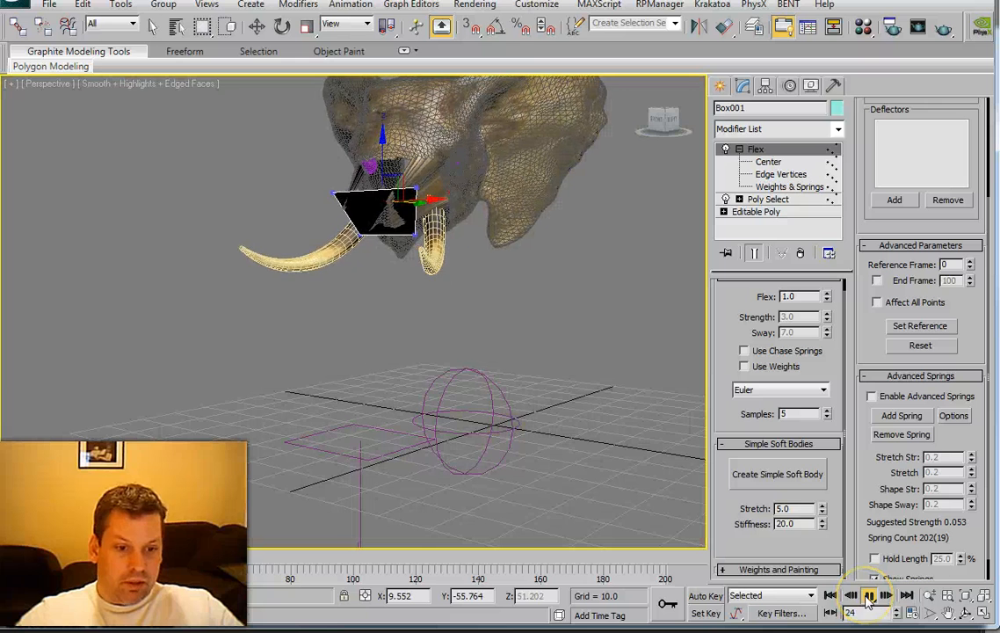
click(829, 594)
scroll(487, 349, down, 1)
middle_drag(488, 350, 497, 297)
key(F3)
key(F3)
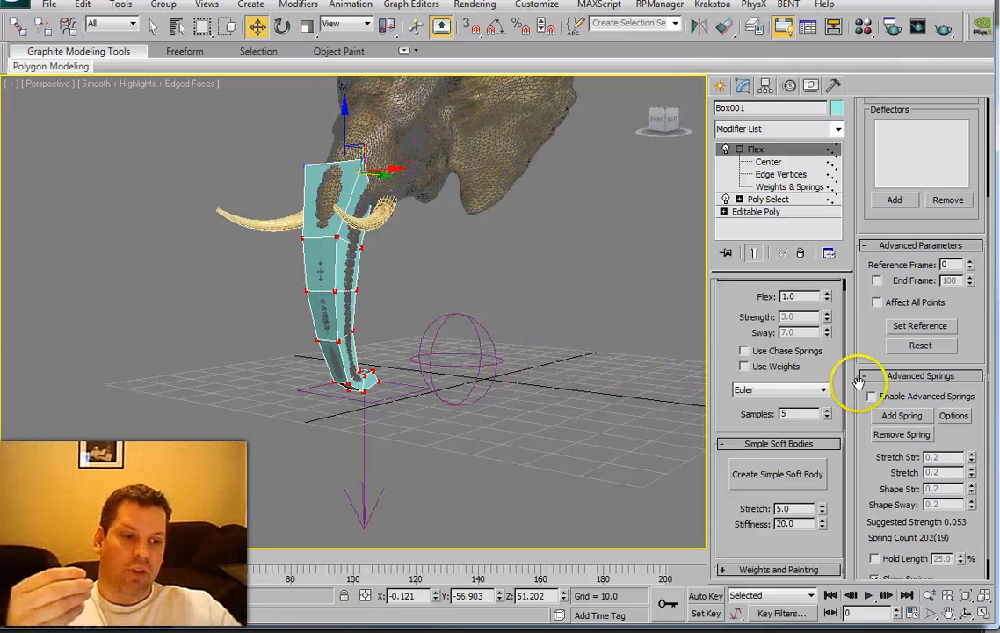
Change the Flex solver to Runge-Kutta4 and preview the trunk's motion
click(799, 390)
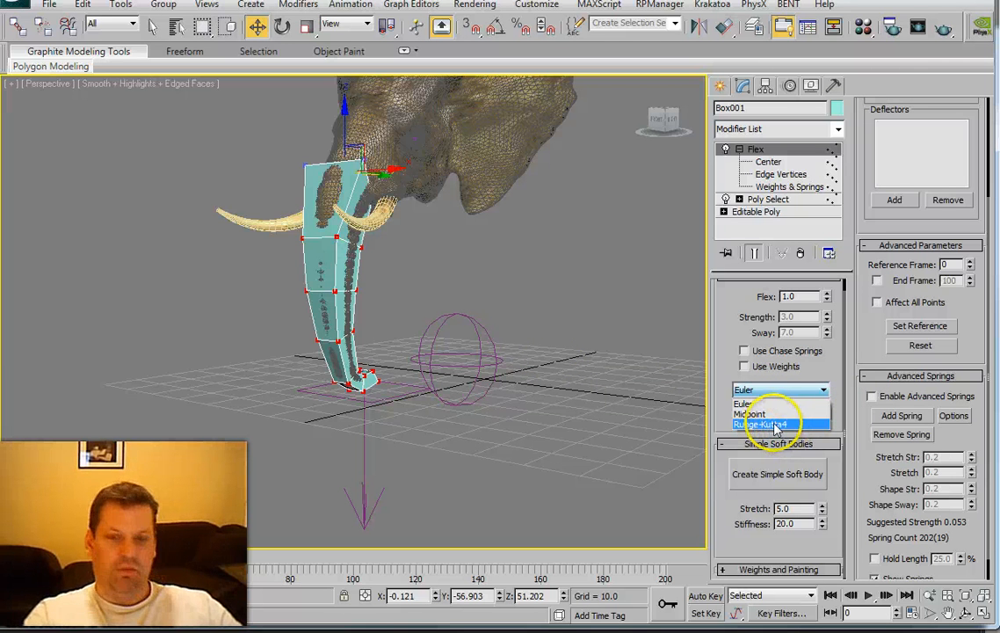
click(774, 425)
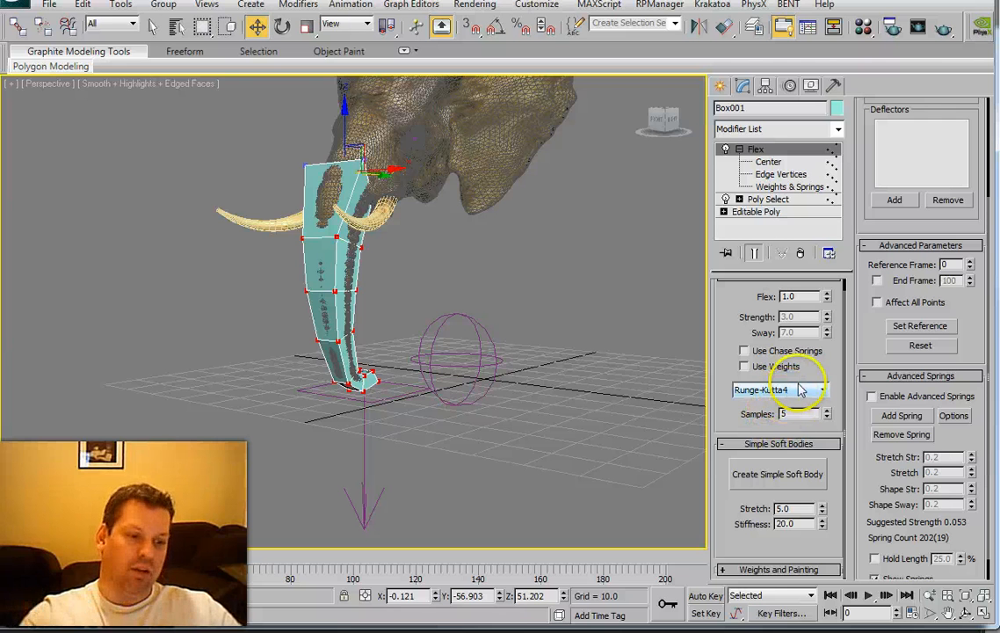
click(867, 595)
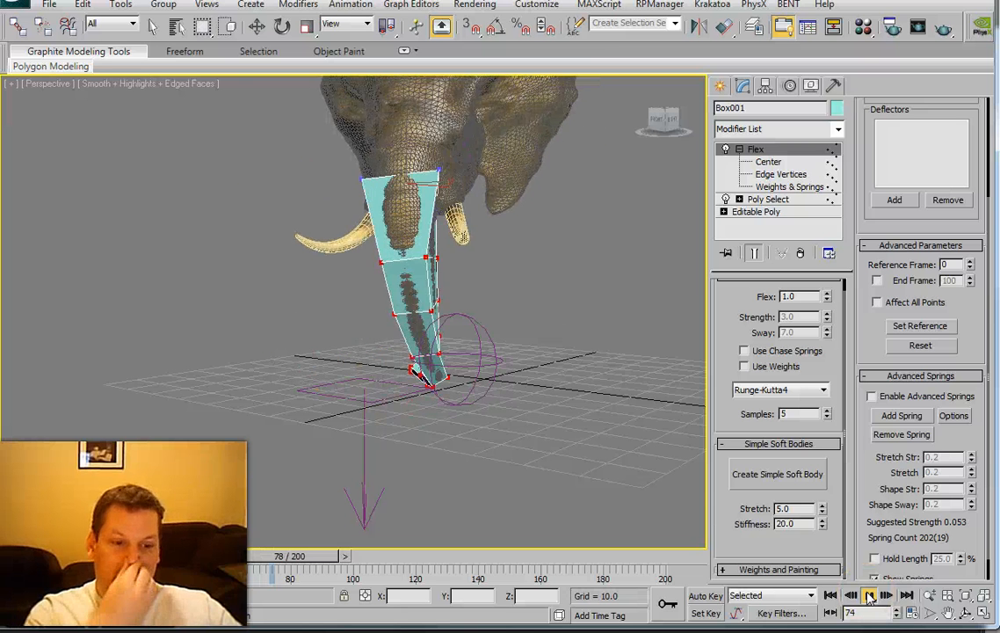
key(w)
Set the Simple Soft Bodies stiffness to 10.0, replay the animation, and return to frame 0
double_click(784, 524)
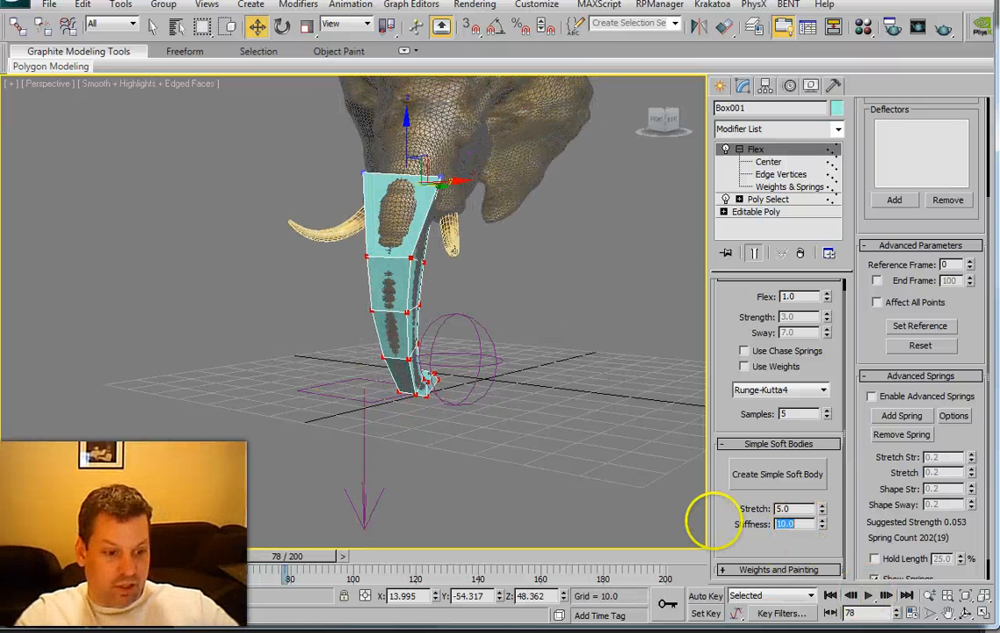
click(865, 596)
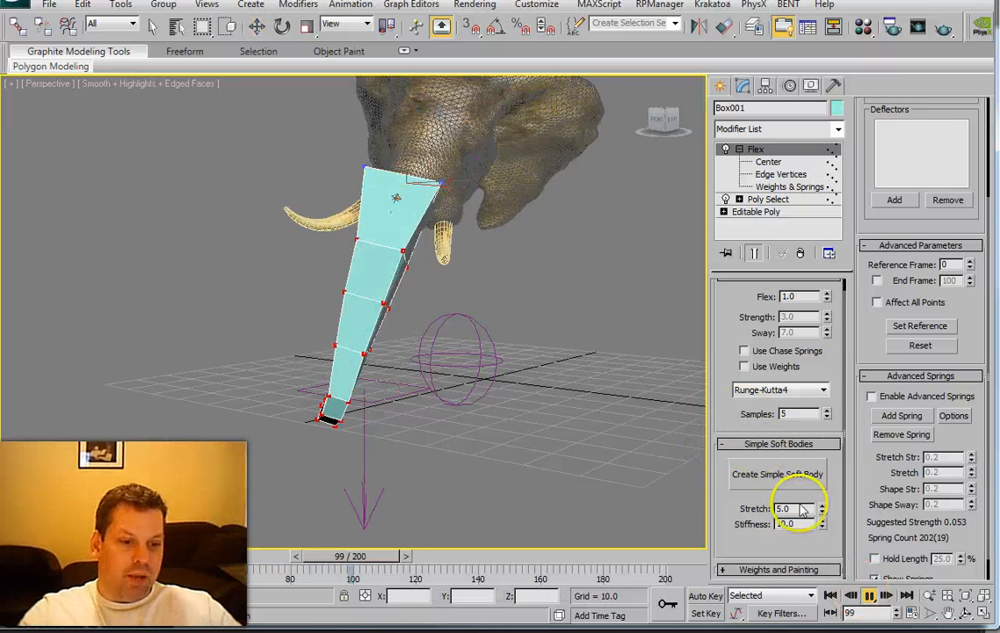
click(829, 595)
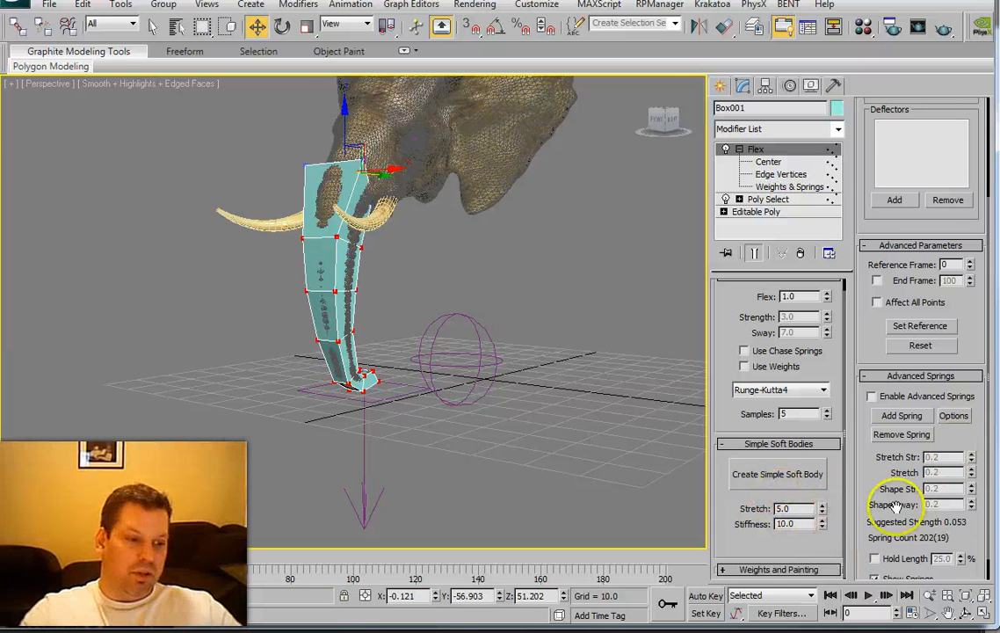
Enable advanced springs for the trunk box, preview the animation, and rewind to frame 0
scroll(875, 396, down, 1)
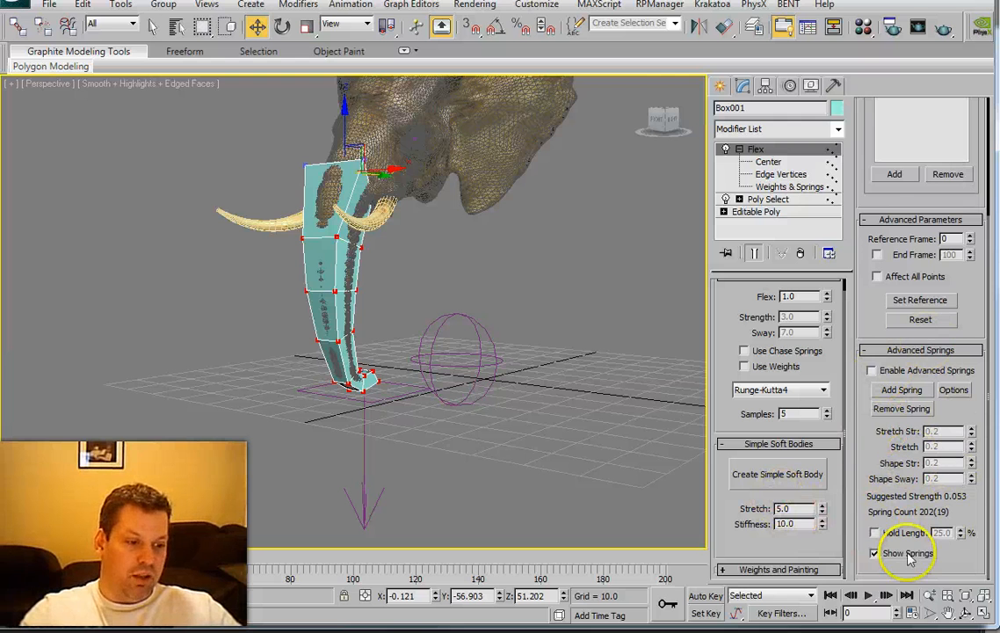
click(902, 375)
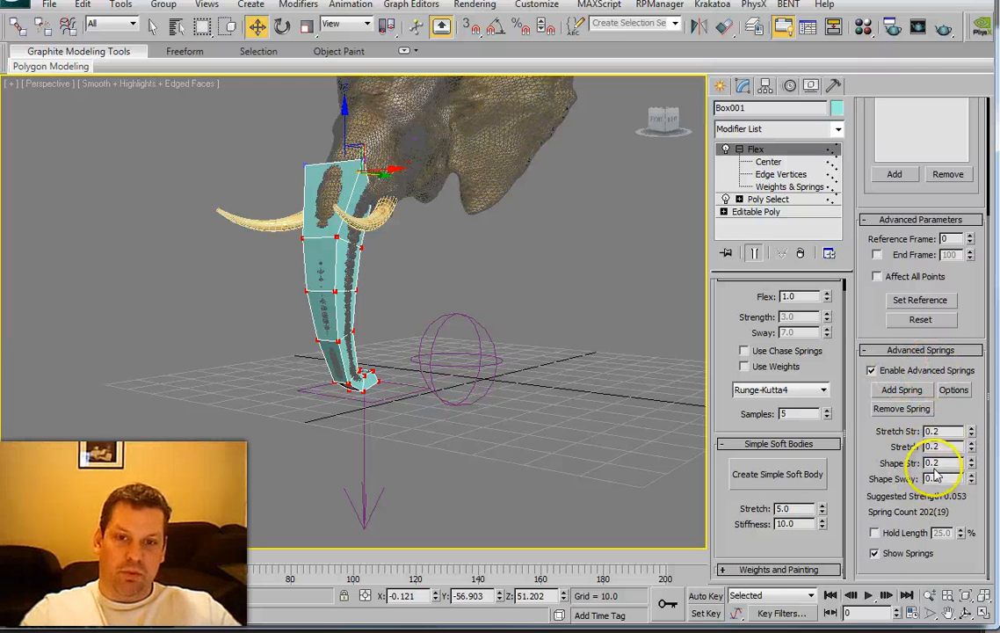
click(868, 595)
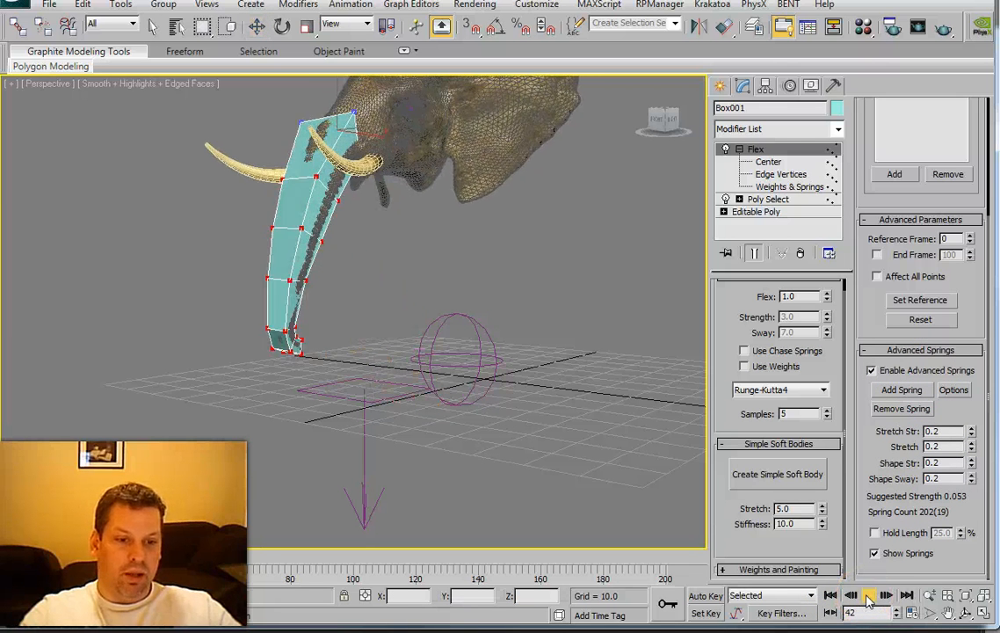
click(830, 595)
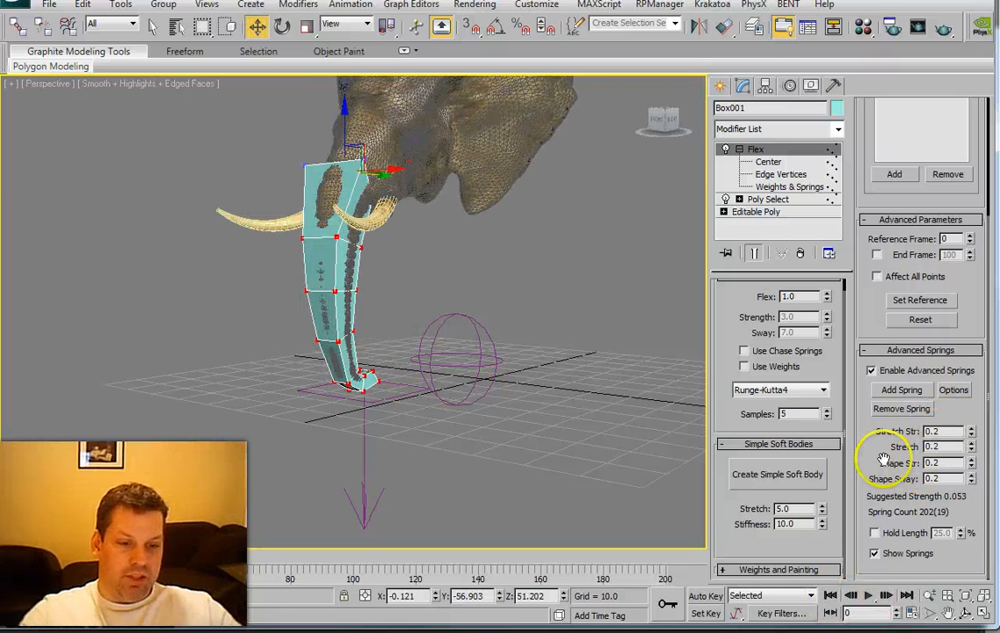
Set the advanced springs' stretch strength to 0.01 and shape strength to 1.0
drag(797, 524, 731, 523)
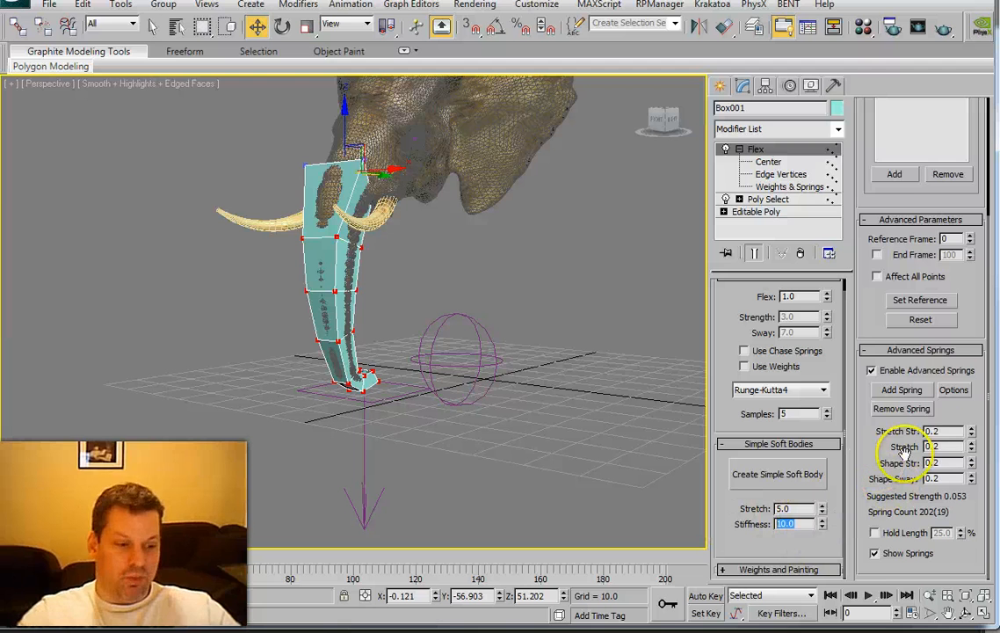
drag(940, 431, 900, 422)
text(0.0)
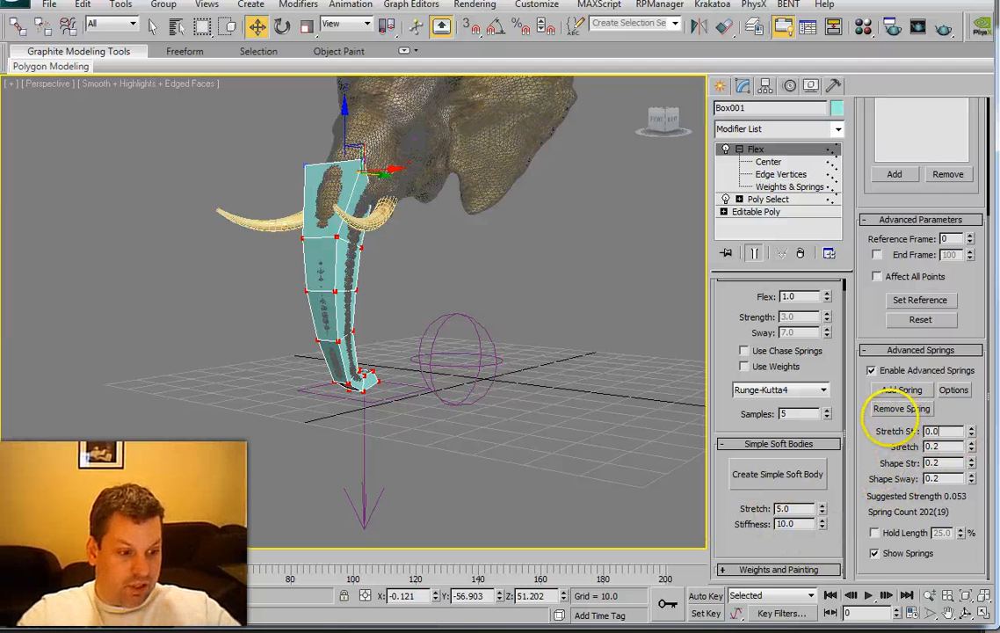
text(1)
key(Tab)
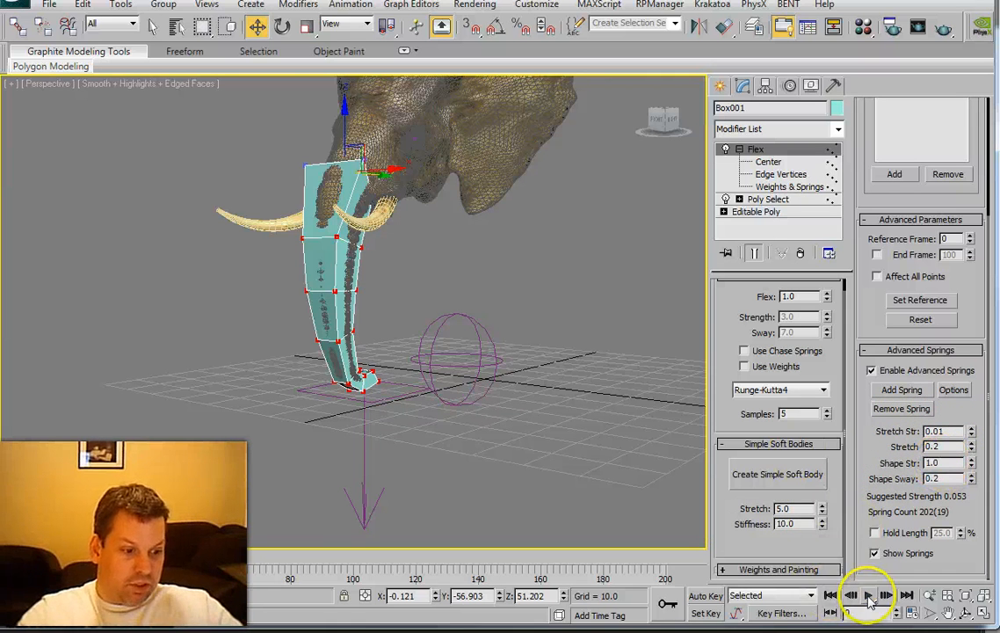
Preview the advanced springs' motion, disable advanced springs on the trunk box, and replay the animation from frame 0
click(868, 594)
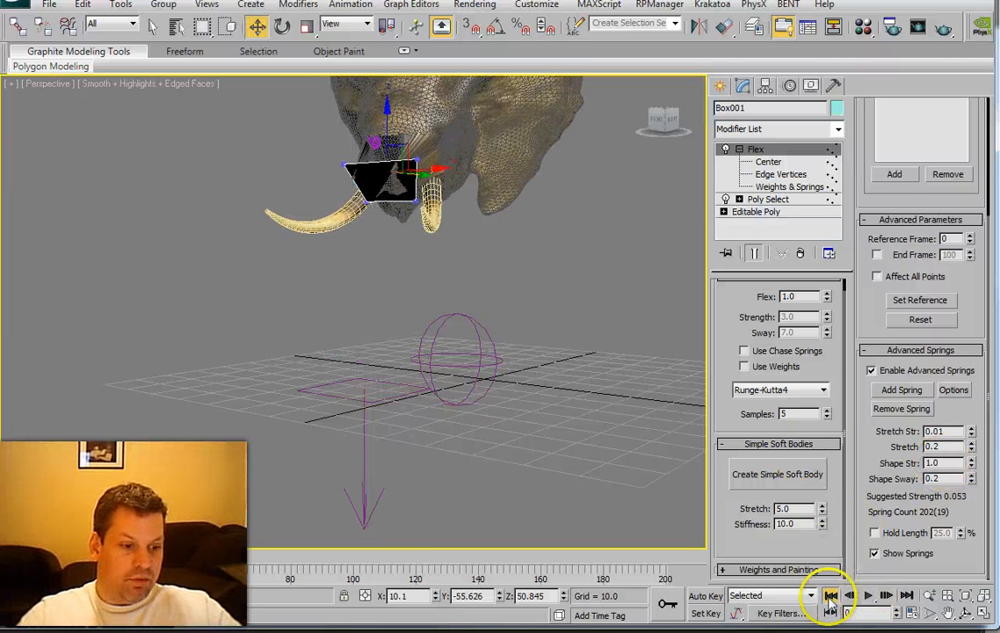
click(829, 595)
click(872, 370)
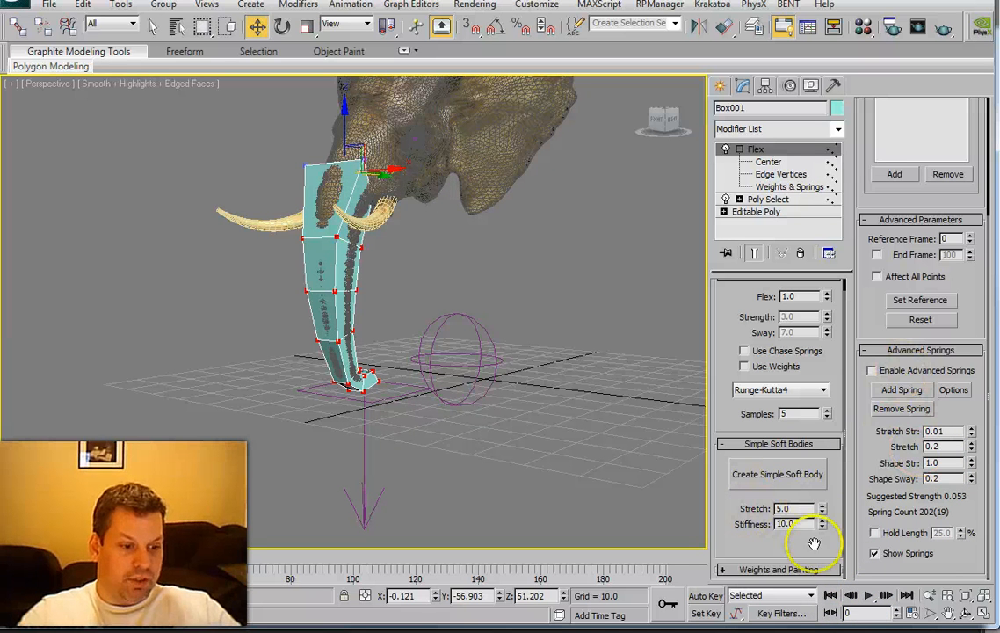
click(868, 595)
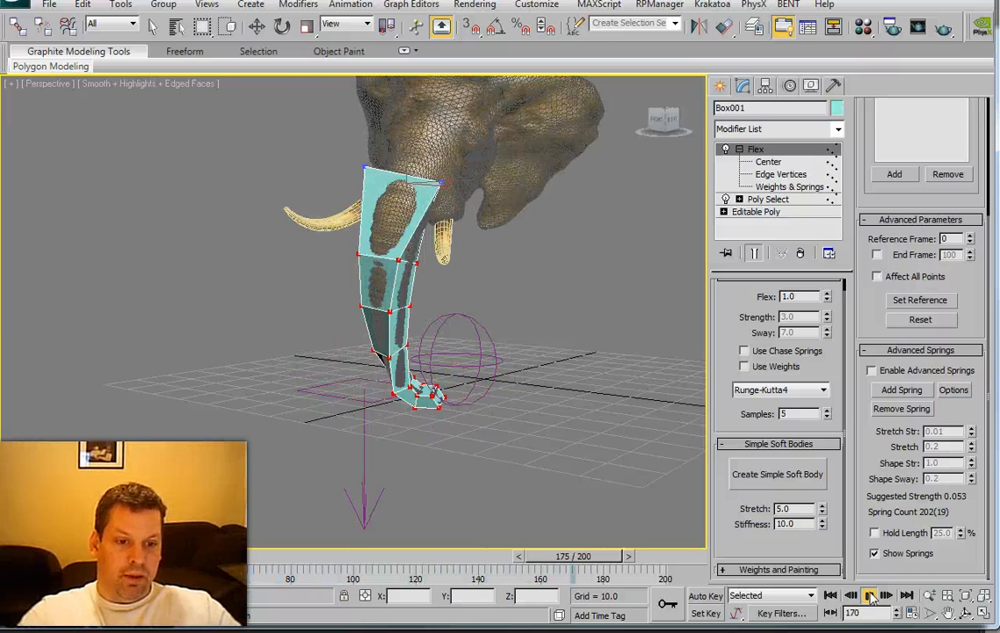
click(870, 597)
click(561, 202)
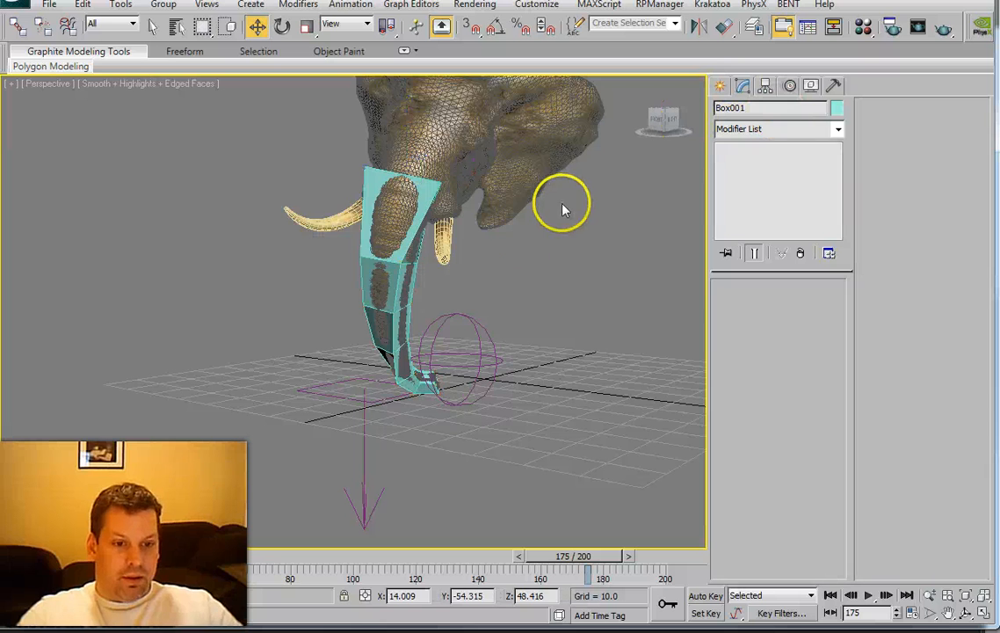
click(366, 191)
right_click(365, 190)
click(329, 141)
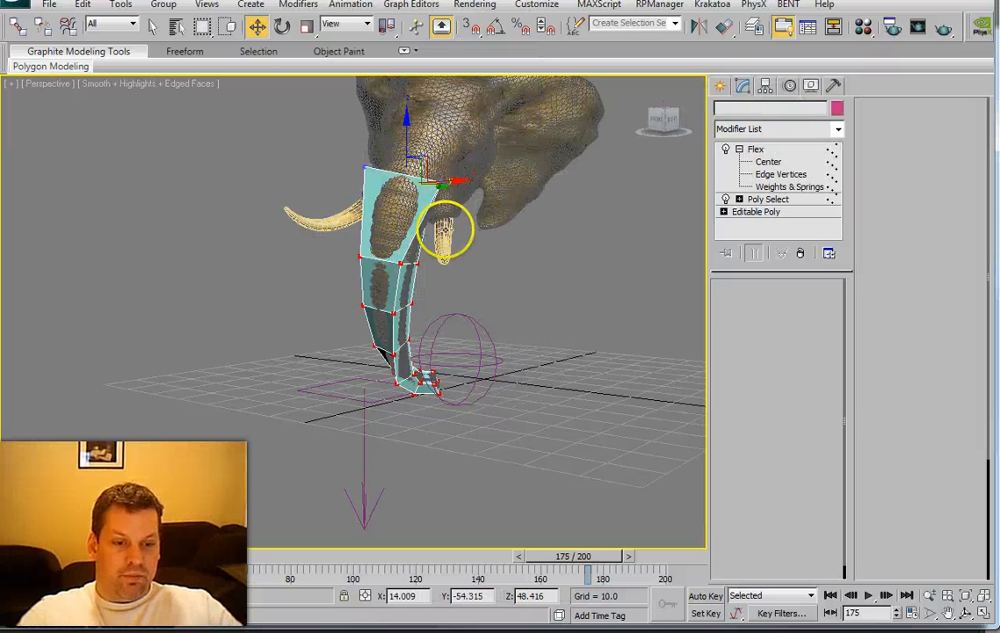
Select the trunk box and add the spherical deflector SDeflector001 to its Flex deflectors
middle_drag(495, 235, 455, 271)
alt+middle_drag(471, 319, 513, 317)
drag(457, 321, 520, 399)
click(342, 266)
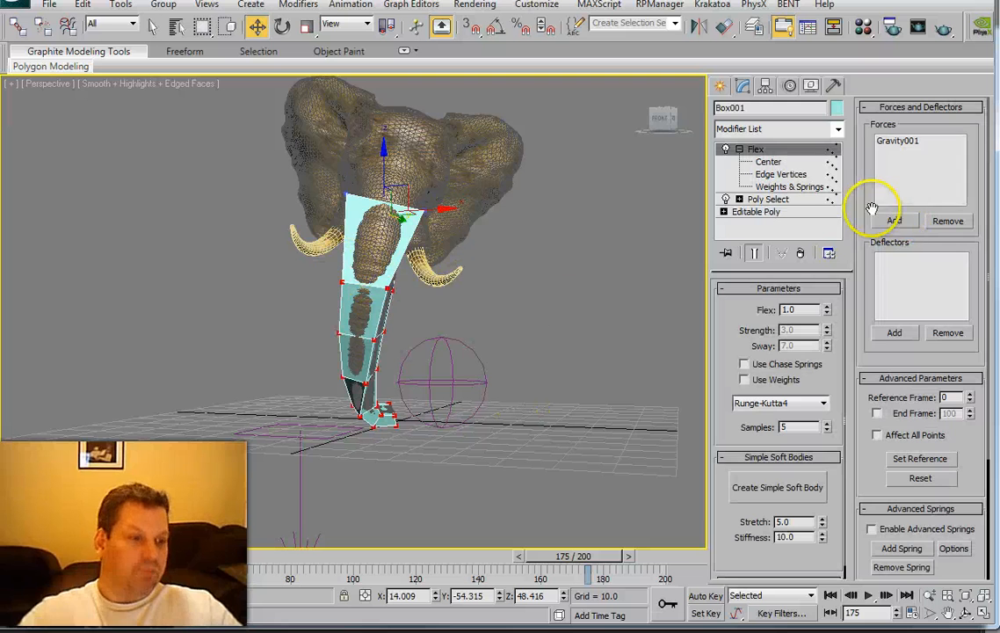
click(482, 369)
right_click(483, 369)
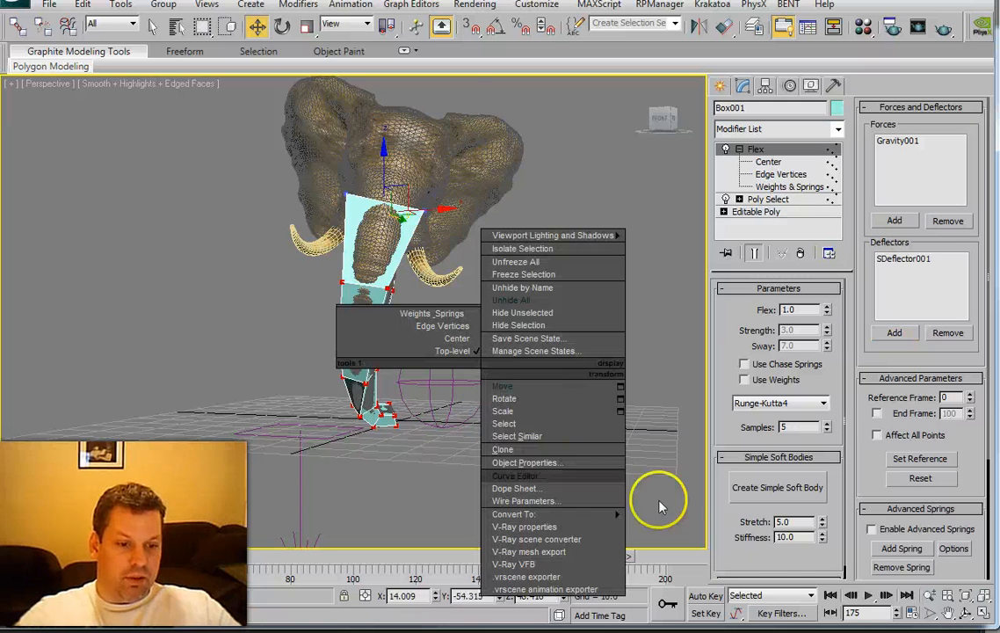
Return to frame 0, hide the trunk box, and turn off edged faces in the Perspective view
click(834, 598)
click(830, 595)
click(328, 223)
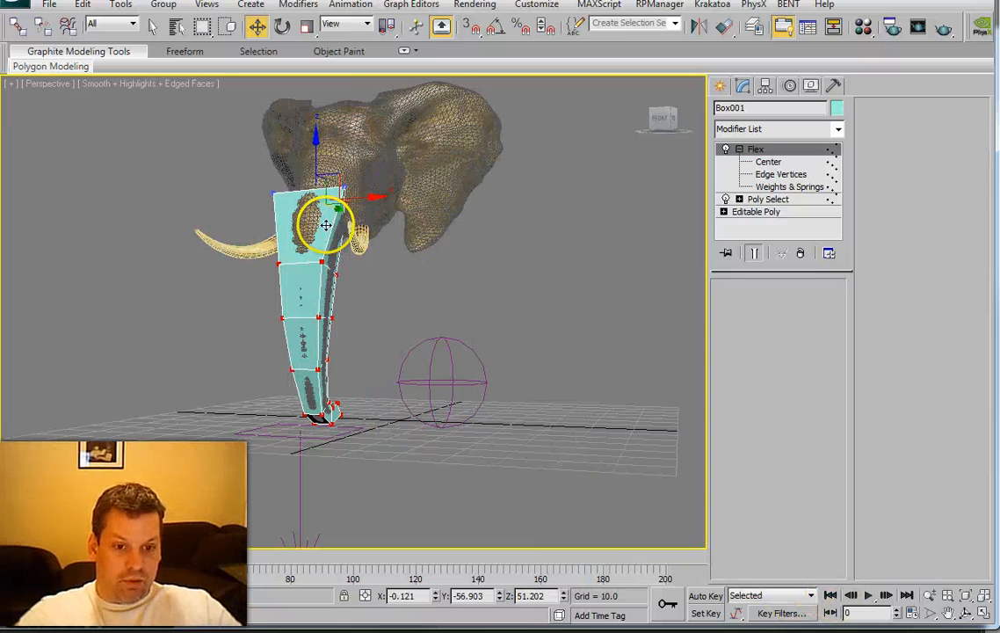
right_click(328, 223)
click(359, 177)
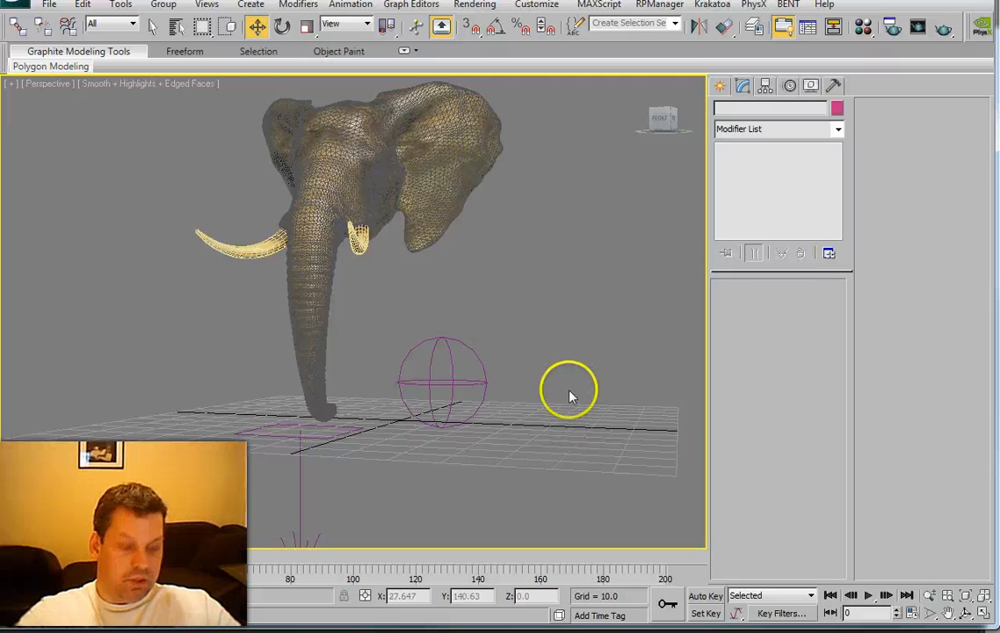
key(F4)
alt+middle_drag(504, 350, 487, 348)
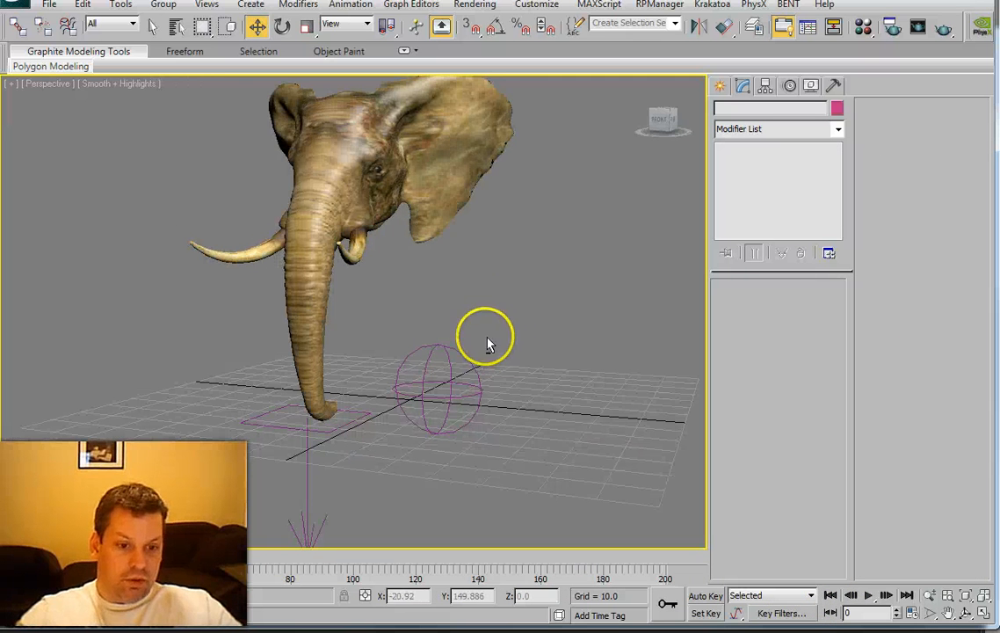
Play the animation to check the trunk against the spherical deflector, pausing partway and stopping at frame 164
click(870, 597)
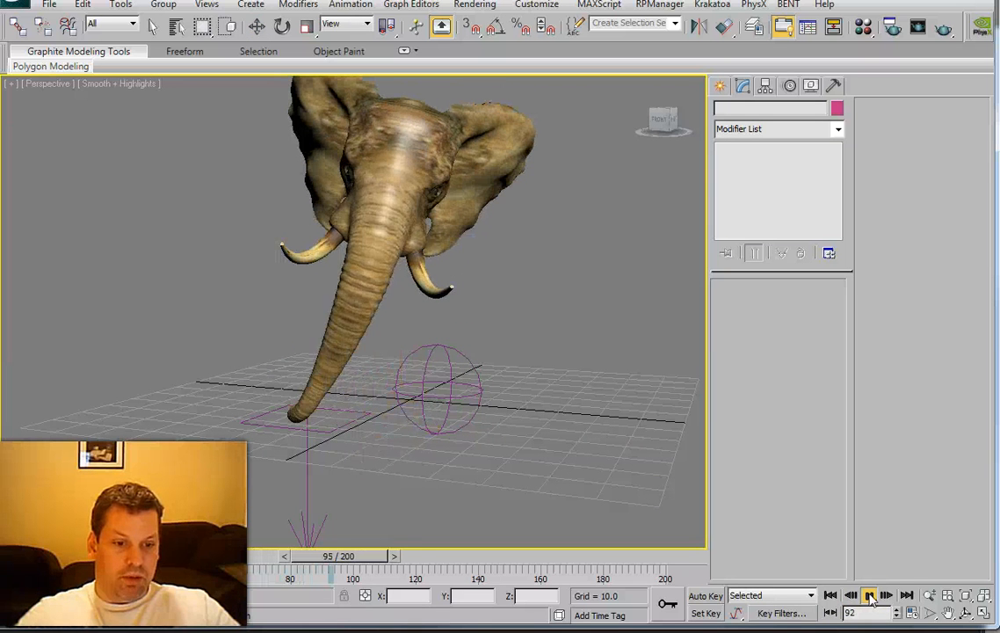
click(870, 596)
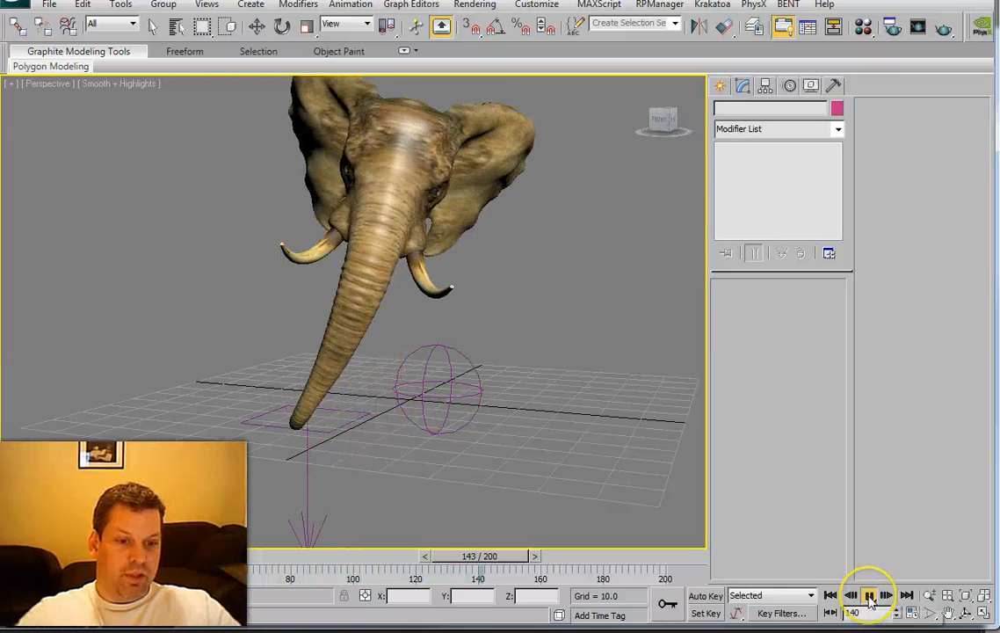
click(870, 598)
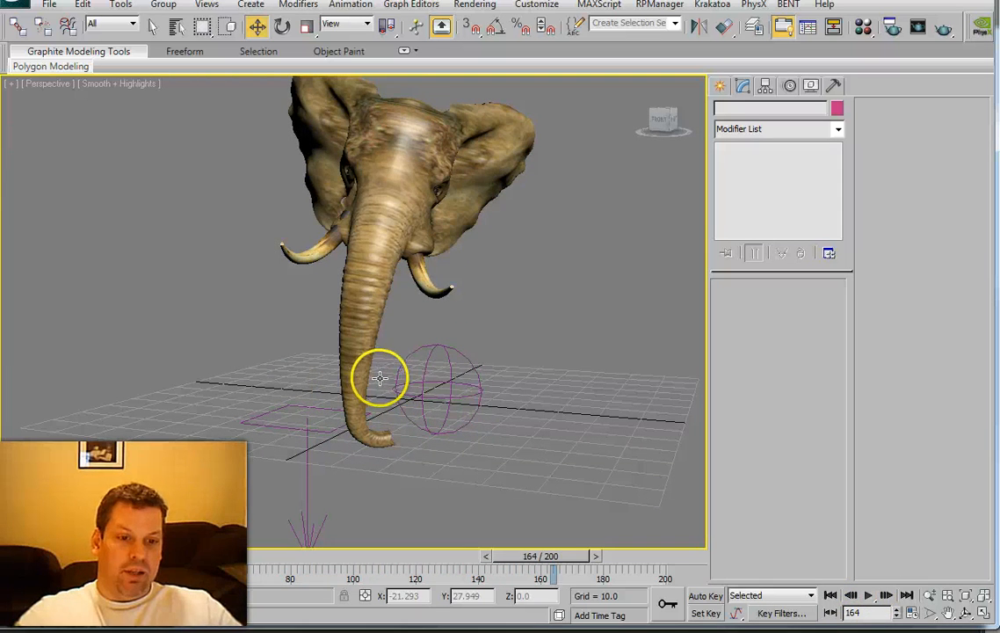
alt+middle_drag(380, 378, 465, 399)
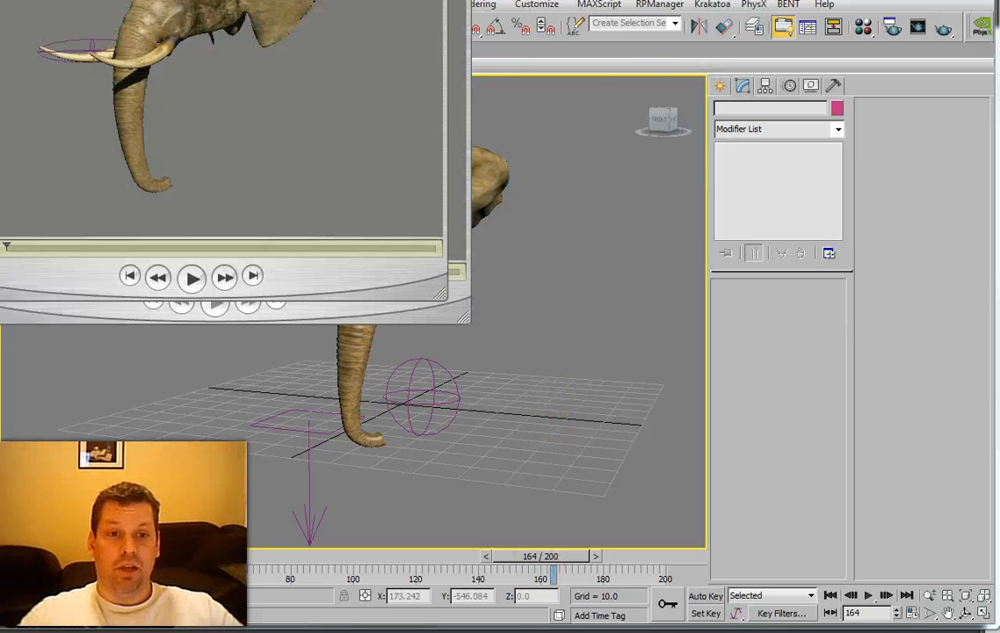
Review the flexanim_7deflect video in the video player by playing and scrubbing through the trunk's collision, and close it
drag(301, 0, 546, 43)
click(458, 0)
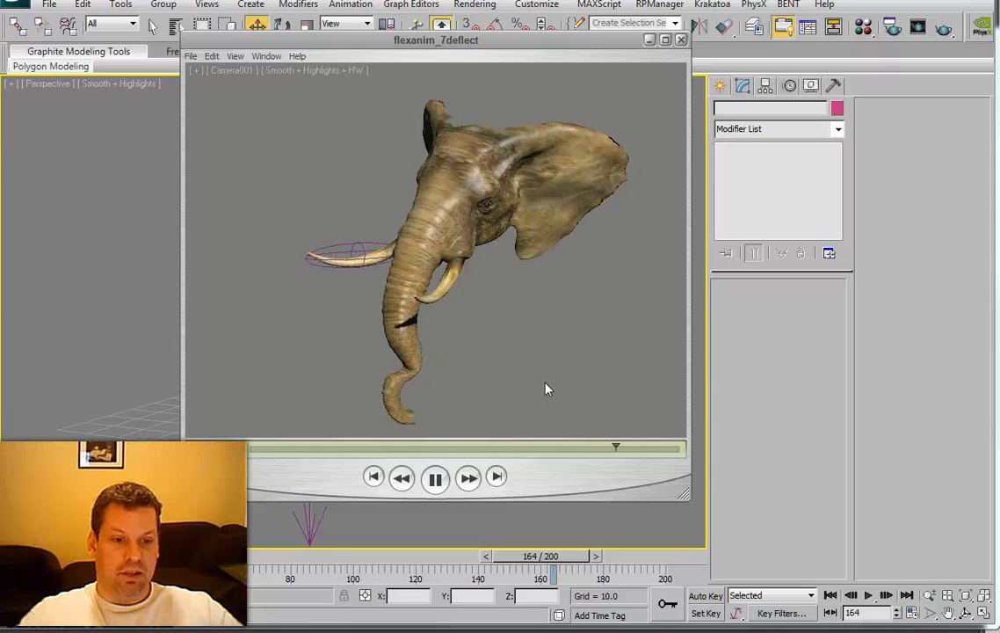
drag(439, 446, 579, 473)
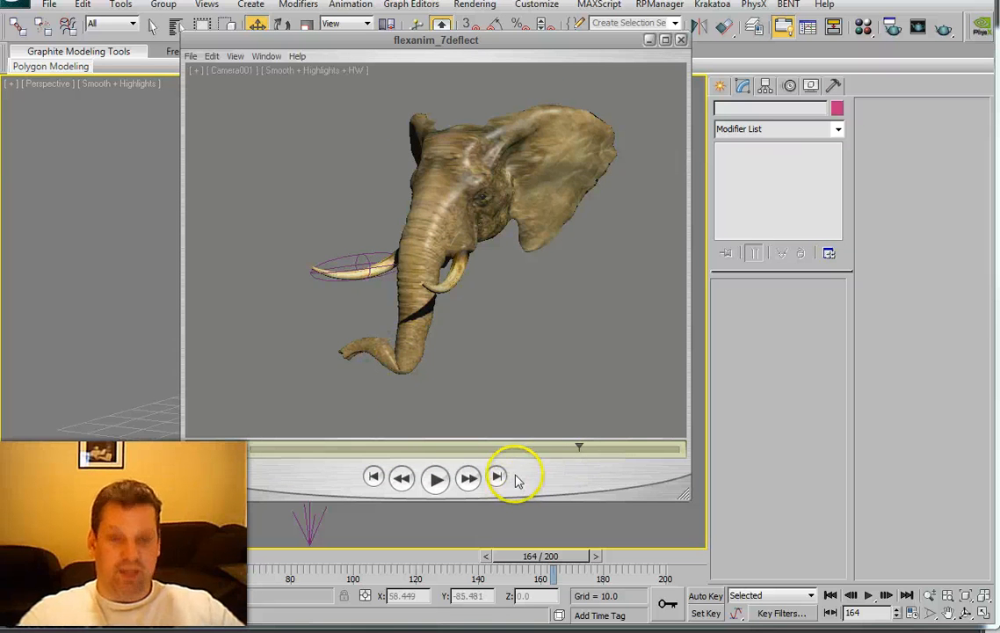
drag(597, 450, 738, 469)
mouse_move(678, 450)
mouse_down()
mouse_move(580, 464)
mouse_move(301, 443)
mouse_move(676, 453)
mouse_up()
click(665, 437)
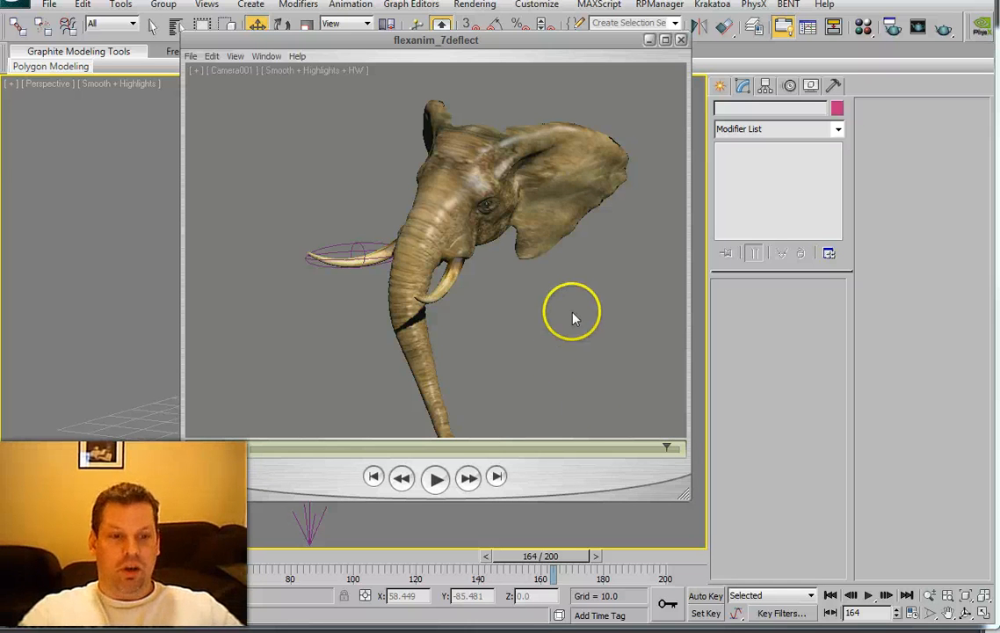
click(681, 40)
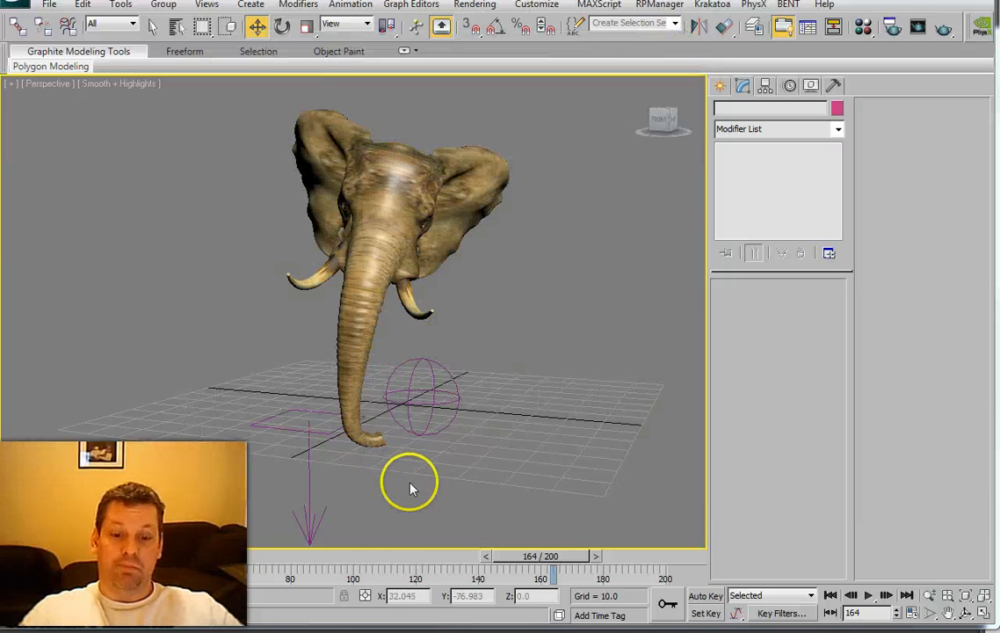